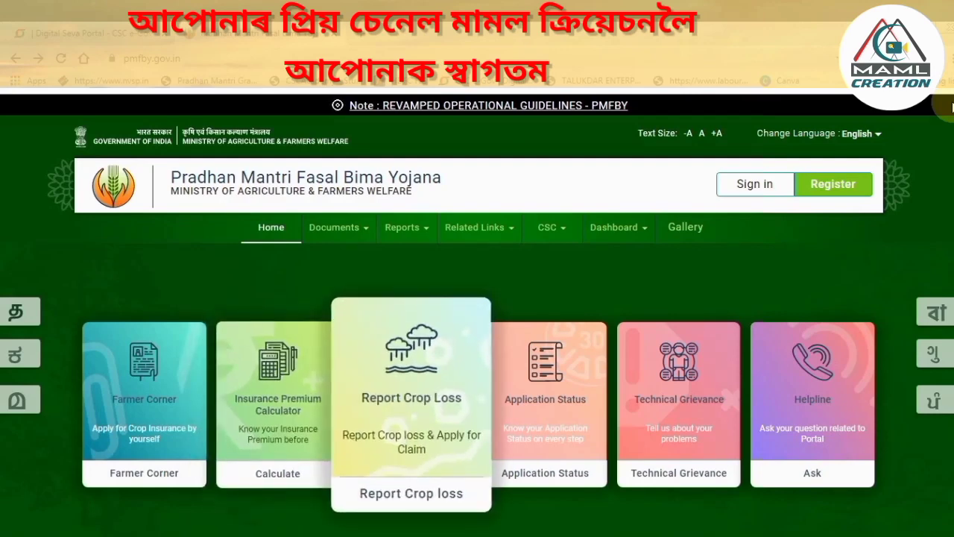
Switch from the PMFBY home page to the Digital Seva Portal dashboard.
{"action": "left_click", "coordinate": [89, 34]}
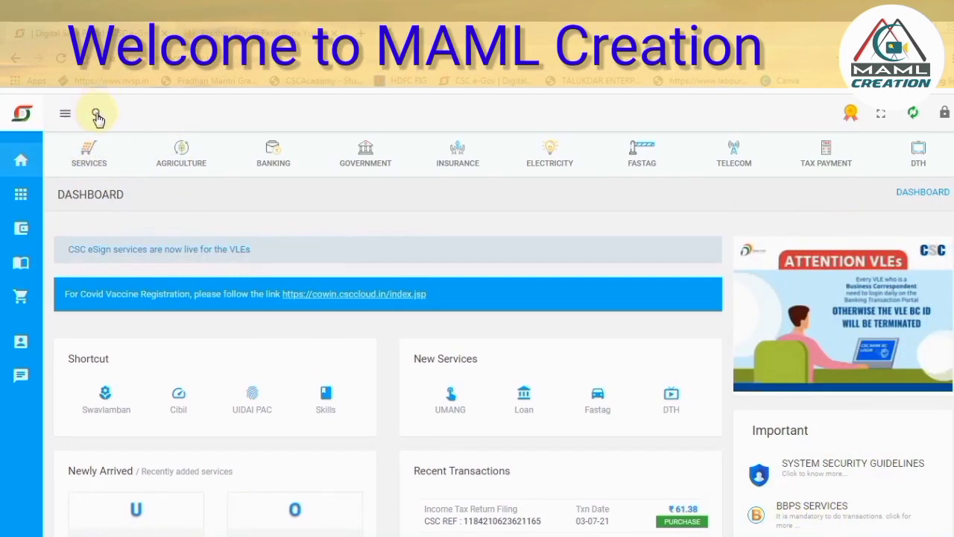
Search services for 'fasal' and open Pradhan Mantri Fasal Bima Yojana-Assam.
{"action": "left_click", "coordinate": [97, 115]}
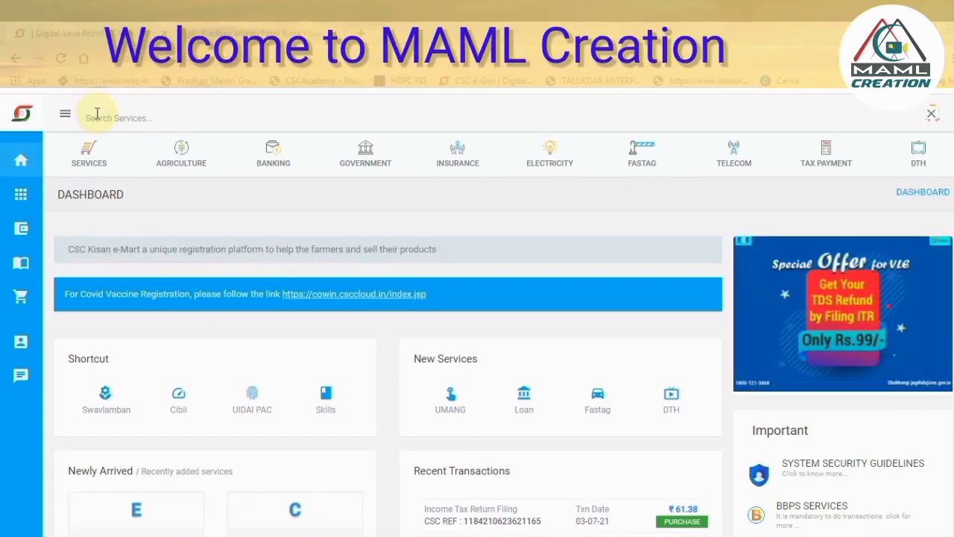
{"action": "type", "text": "fasal"}
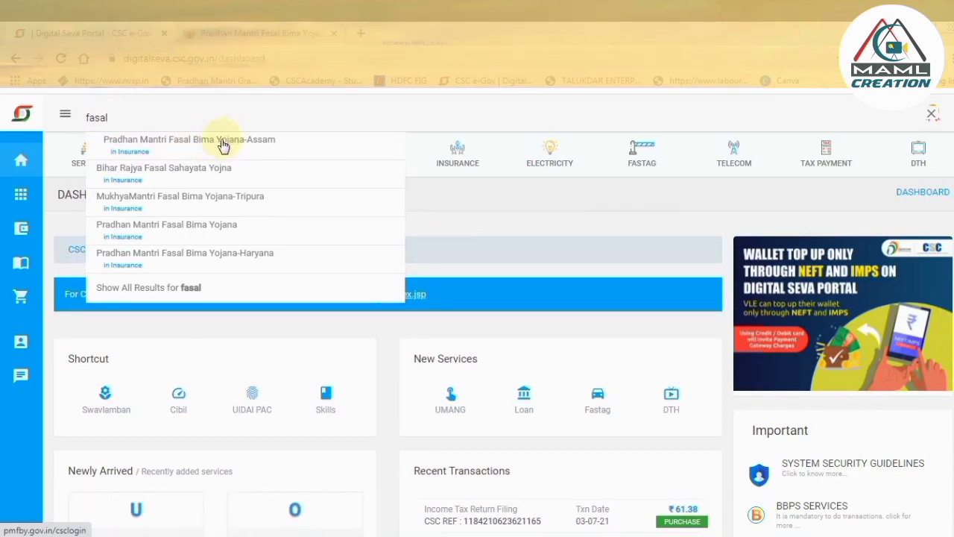
{"action": "left_click", "coordinate": [144, 151]}
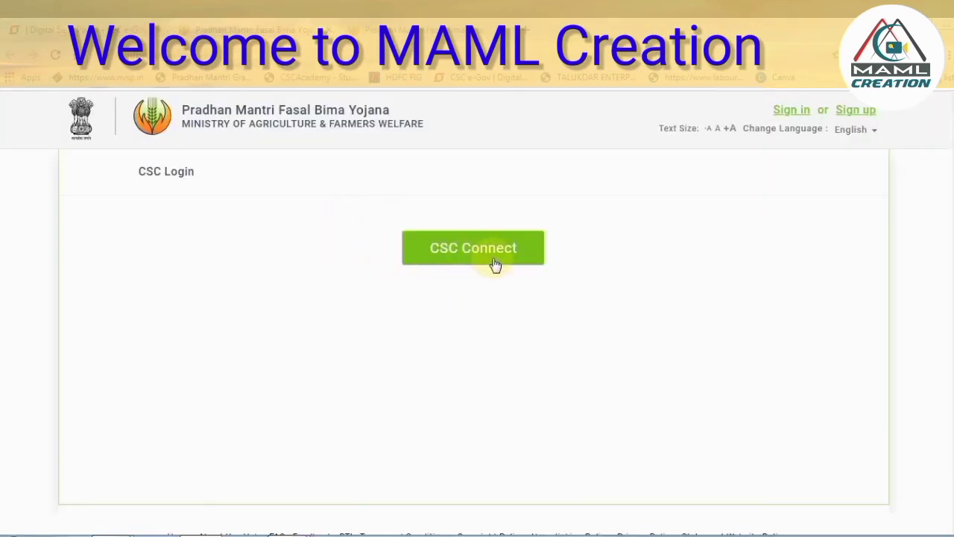
Sign in through CSC Connect and pick Assam's 2021 Kharif PMFBY season.
{"action": "left_click", "coordinate": [452, 258]}
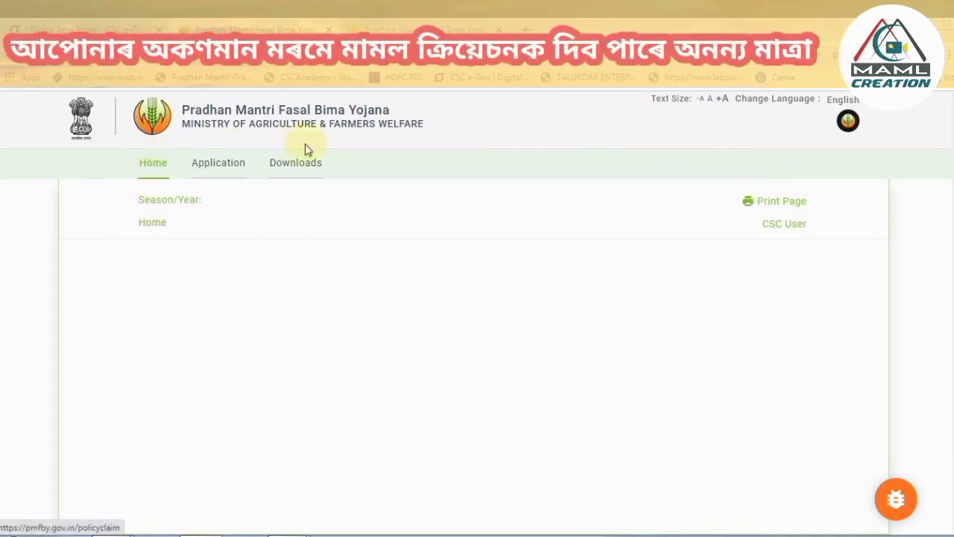
{"action": "left_click", "coordinate": [225, 167]}
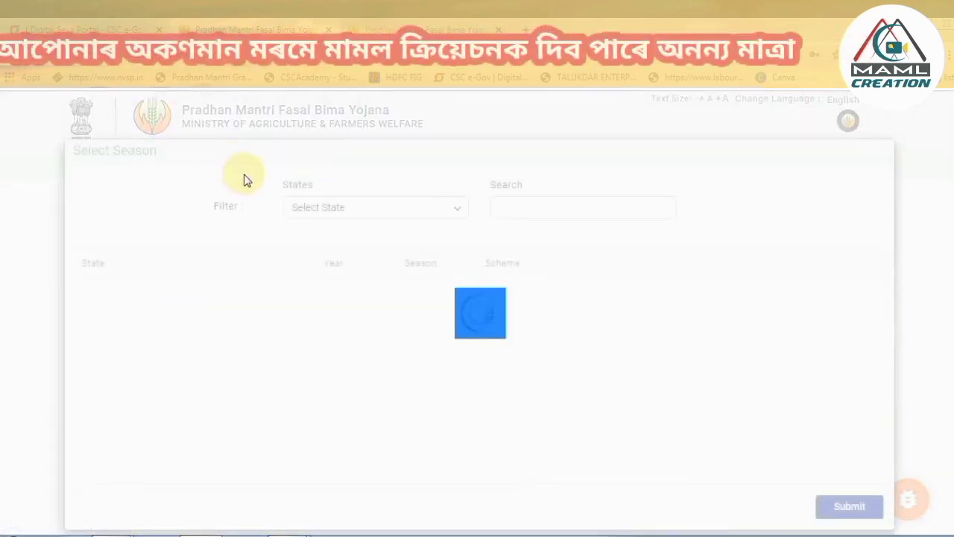
{"action": "left_click", "coordinate": [363, 207]}
{"action": "left_click", "coordinate": [345, 291]}
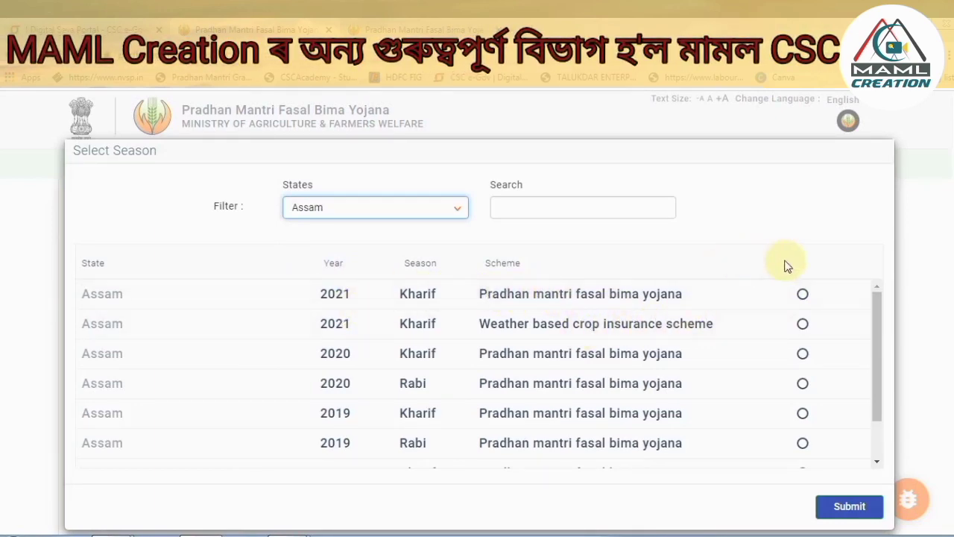
{"action": "left_click", "coordinate": [802, 295]}
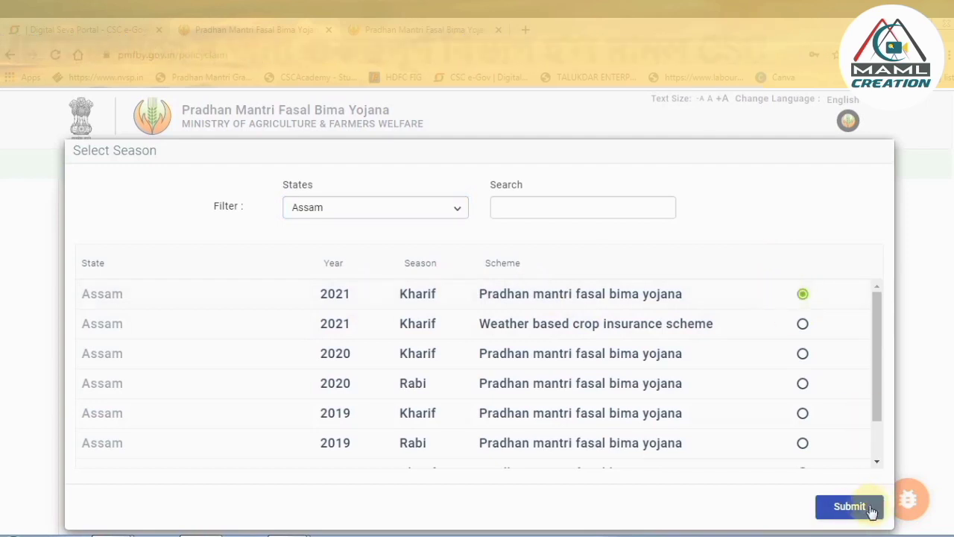
Submit the chosen season and start a new Farmer Application Form.
{"action": "left_click", "coordinate": [857, 507]}
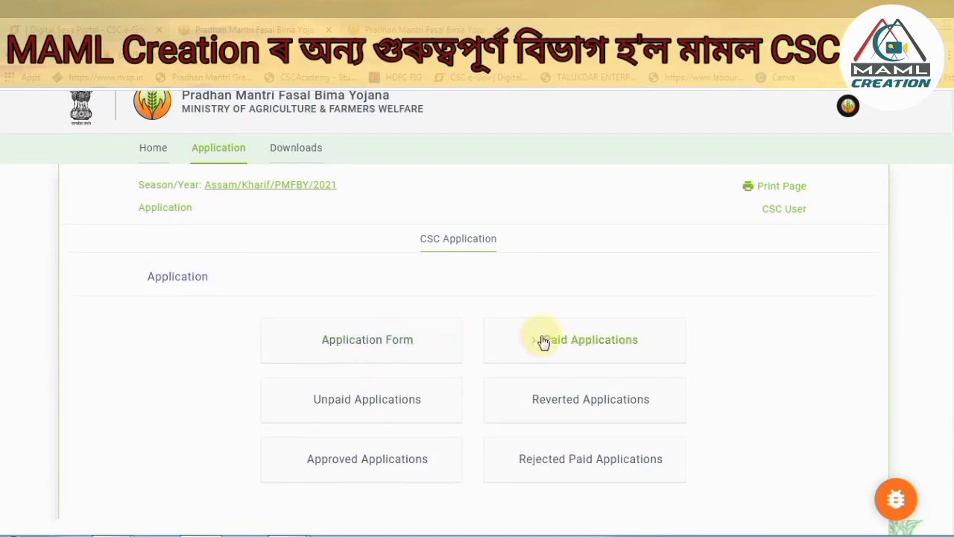
{"action": "left_click", "coordinate": [391, 345]}
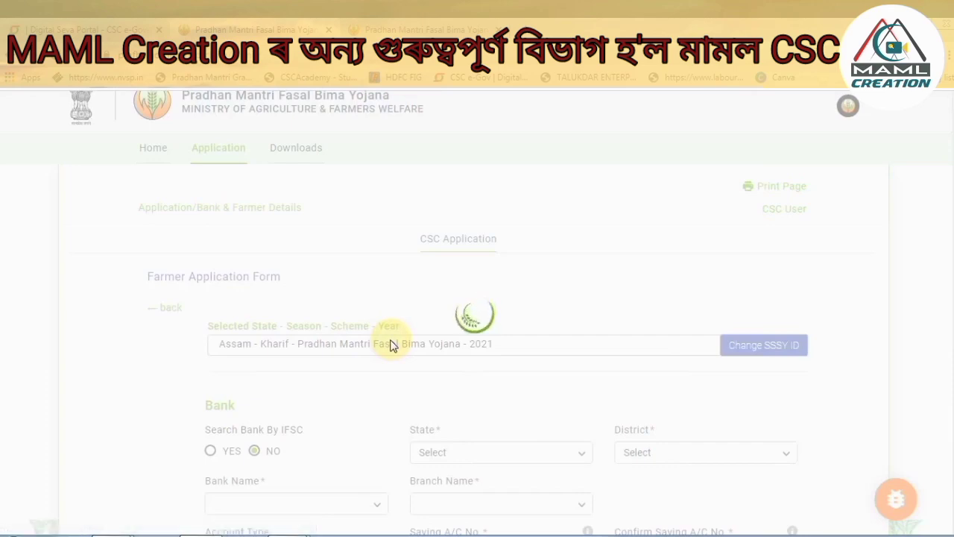
{"action": "scroll", "coordinate": [735, 252], "scroll_direction": "down", "scroll_amount": 2}
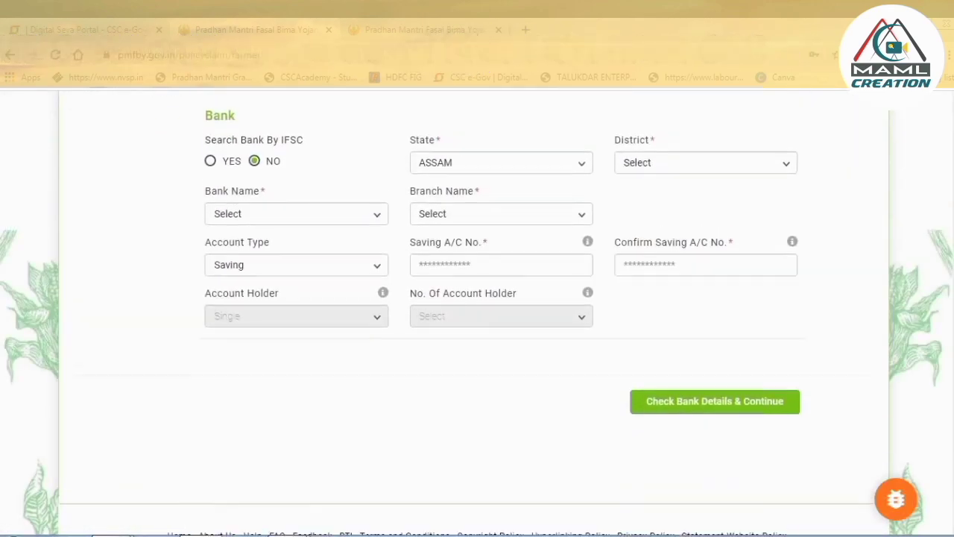
{"action": "scroll", "coordinate": [735, 252], "scroll_direction": "up", "scroll_amount": 2}
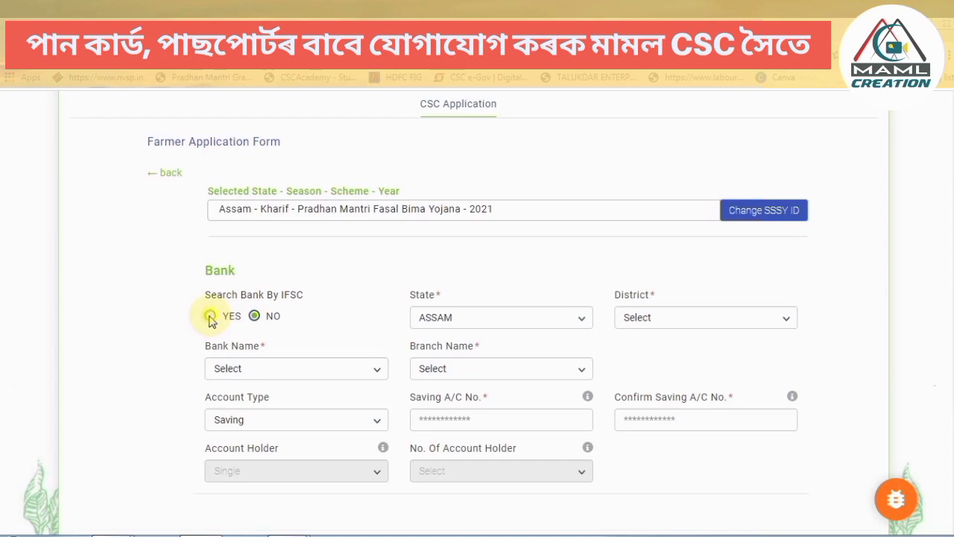
Look up and verify the bank by IFSC SBIN0002065 (State Bank Of India, HOJAI).
{"action": "left_click", "coordinate": [211, 317]}
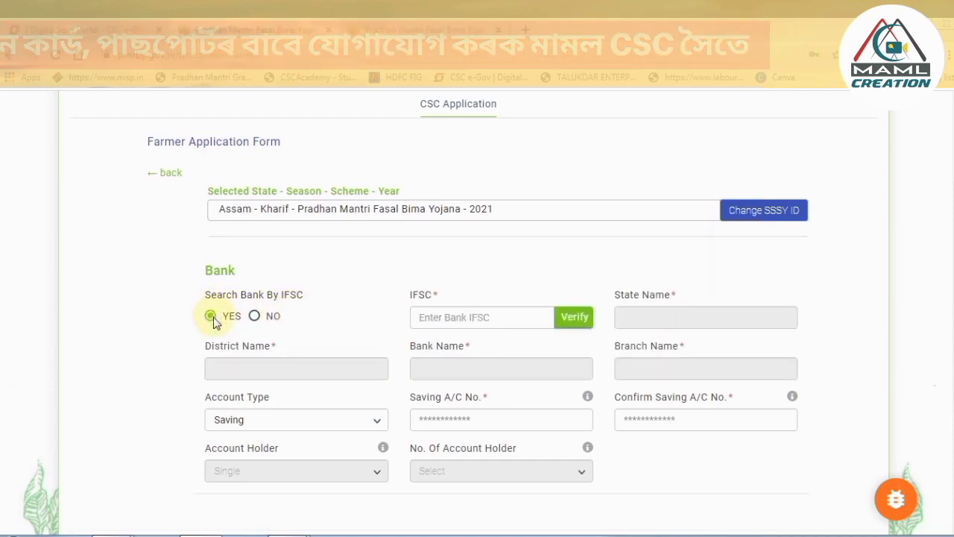
{"action": "left_click", "coordinate": [468, 320]}
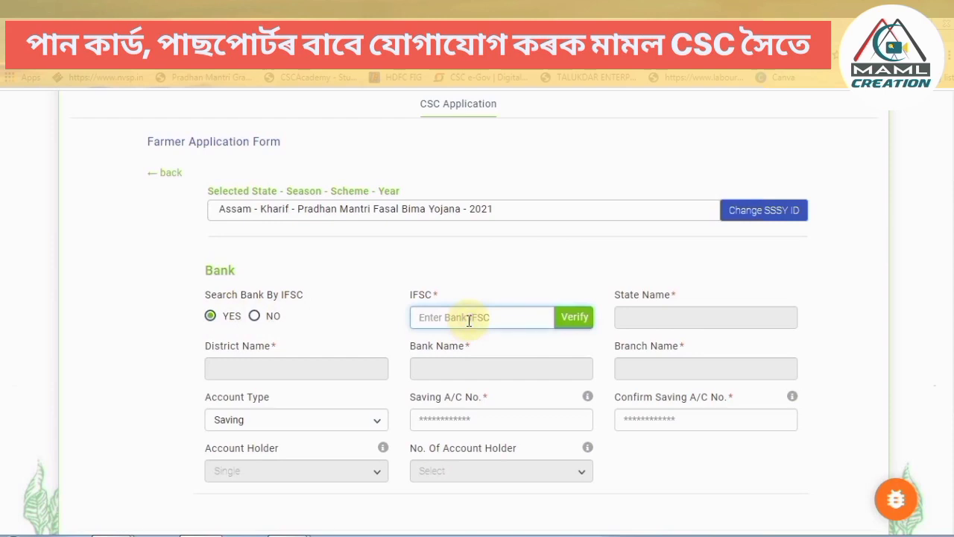
{"action": "type", "text": "SBIN0002065"}
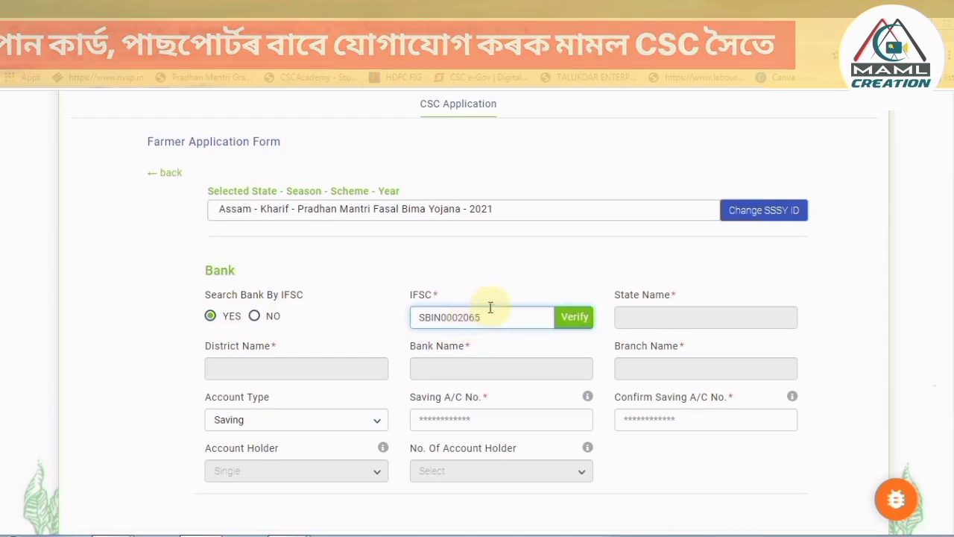
{"action": "left_click", "coordinate": [574, 318]}
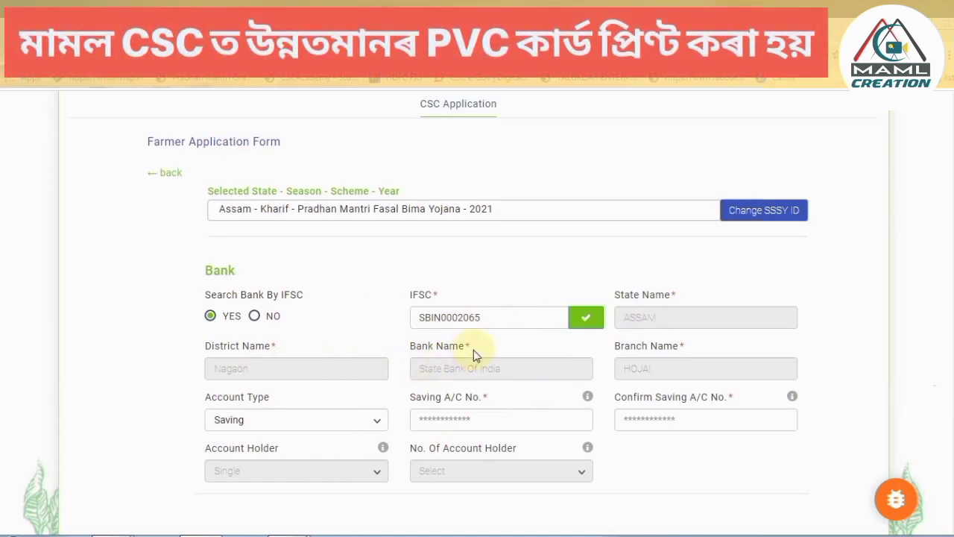
{"action": "scroll", "coordinate": [474, 349], "scroll_direction": "down", "scroll_amount": 1}
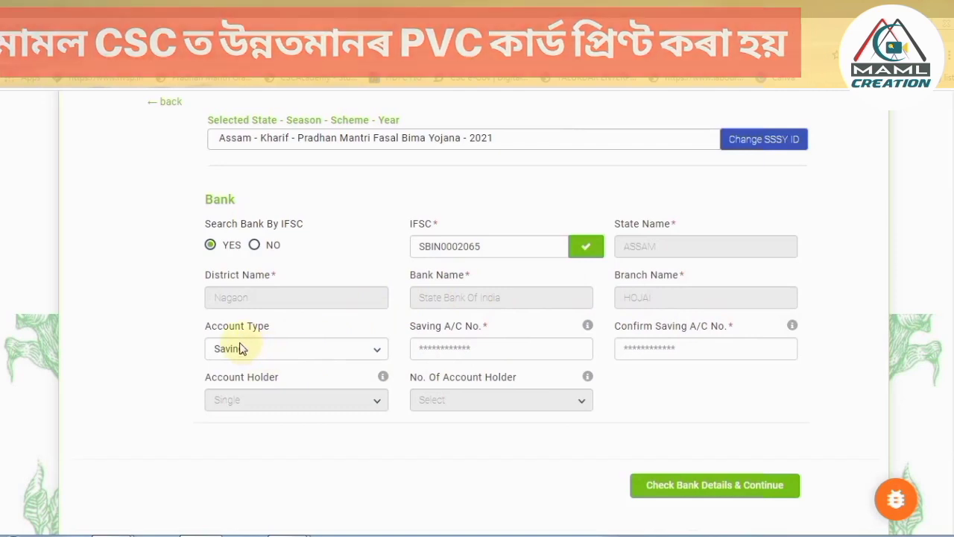
Keep account type Saving, enter and confirm the account number, and submit the bank details.
{"action": "left_click", "coordinate": [278, 348]}
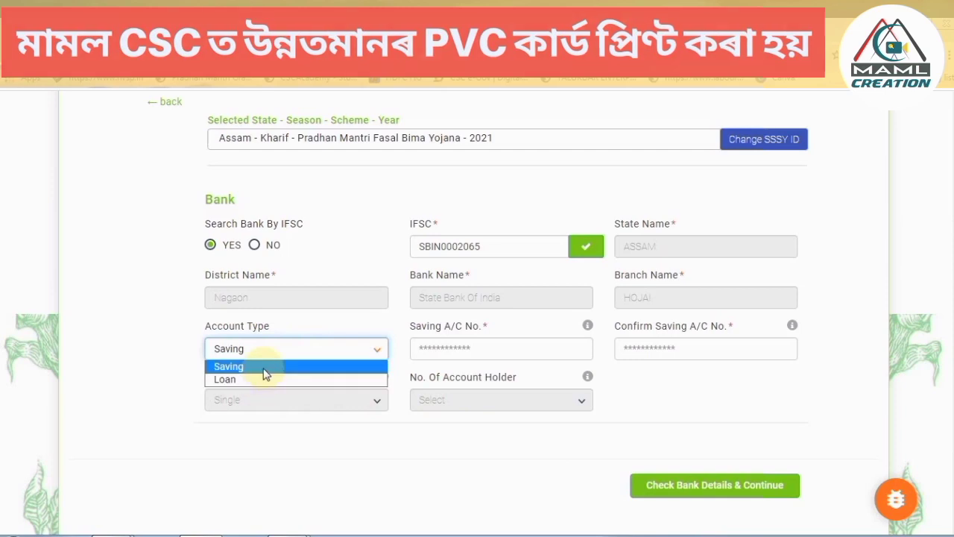
{"action": "left_click", "coordinate": [265, 367]}
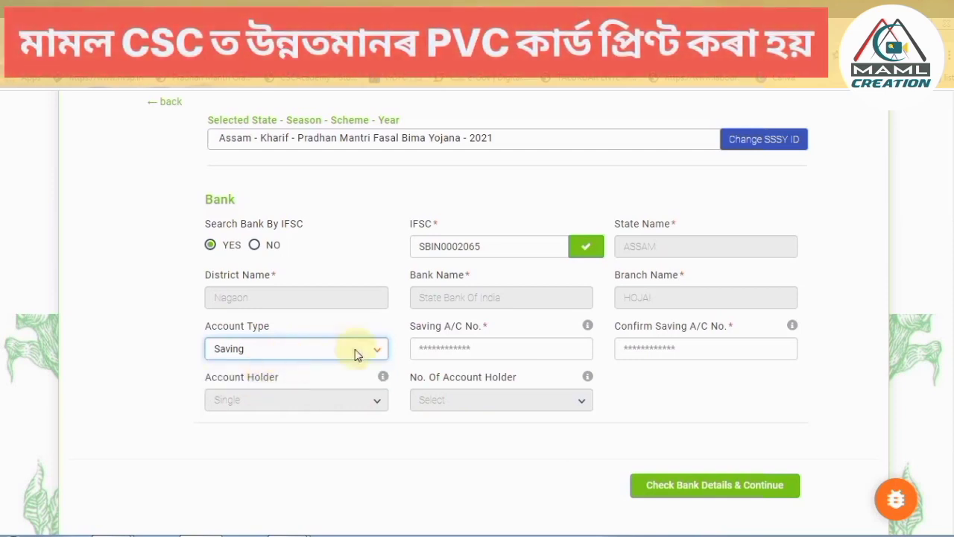
{"action": "left_click", "coordinate": [496, 350]}
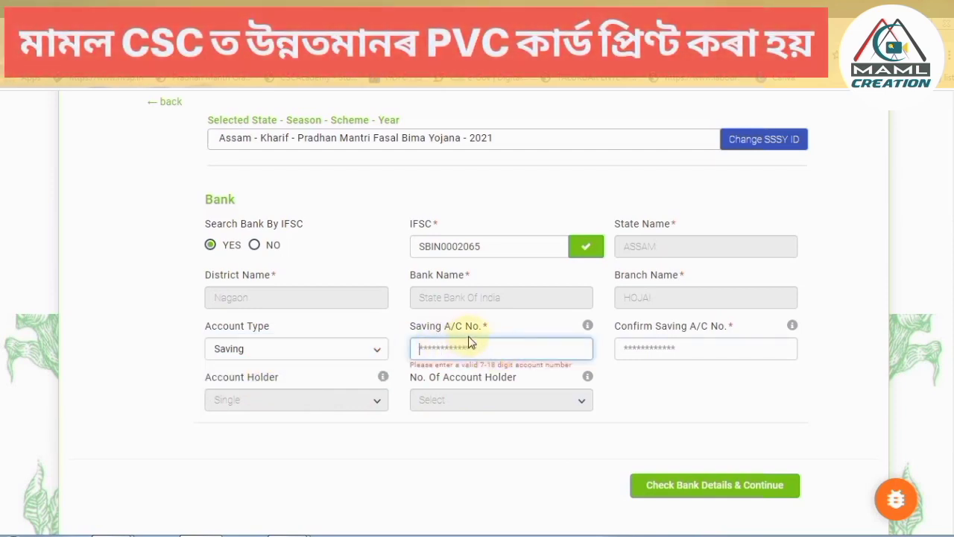
{"action": "type", "text": "•"}
{"action": "type", "text": "•"}
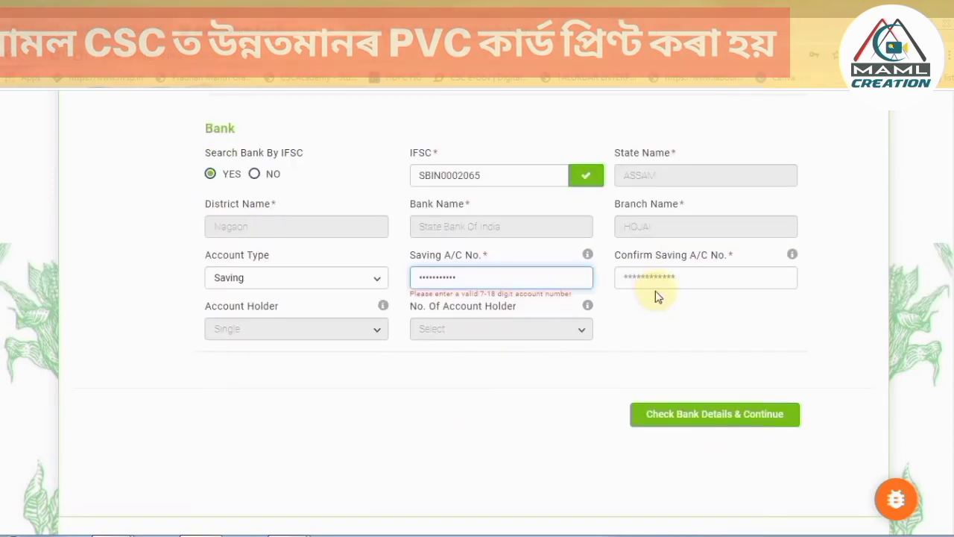
{"action": "left_click", "coordinate": [660, 279]}
{"action": "scroll", "coordinate": [661, 278], "scroll_direction": "up", "scroll_amount": 1}
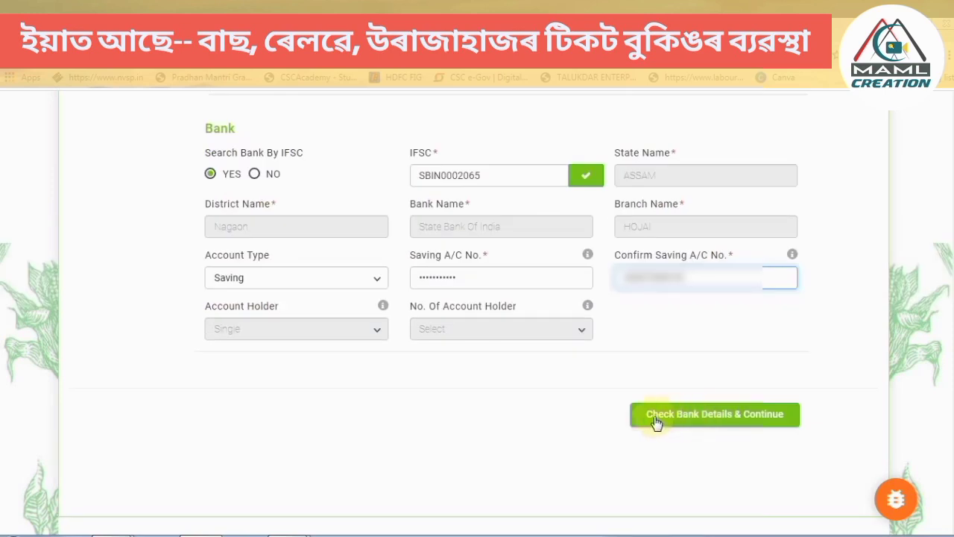
{"action": "left_click", "coordinate": [738, 419]}
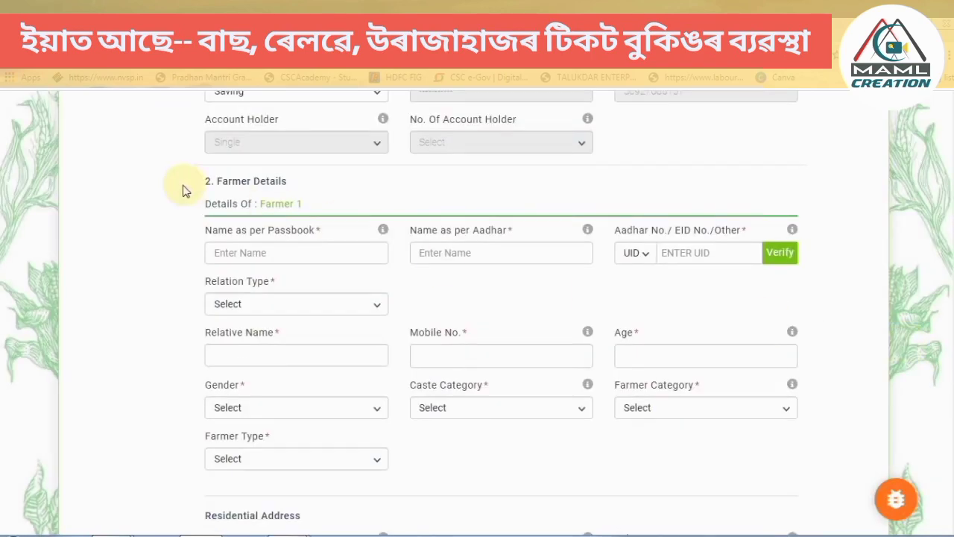
Scroll through the Farmer Details section showing the passbook and Aadhaar names.
{"action": "scroll", "coordinate": [186, 191], "scroll_direction": "down", "scroll_amount": 1}
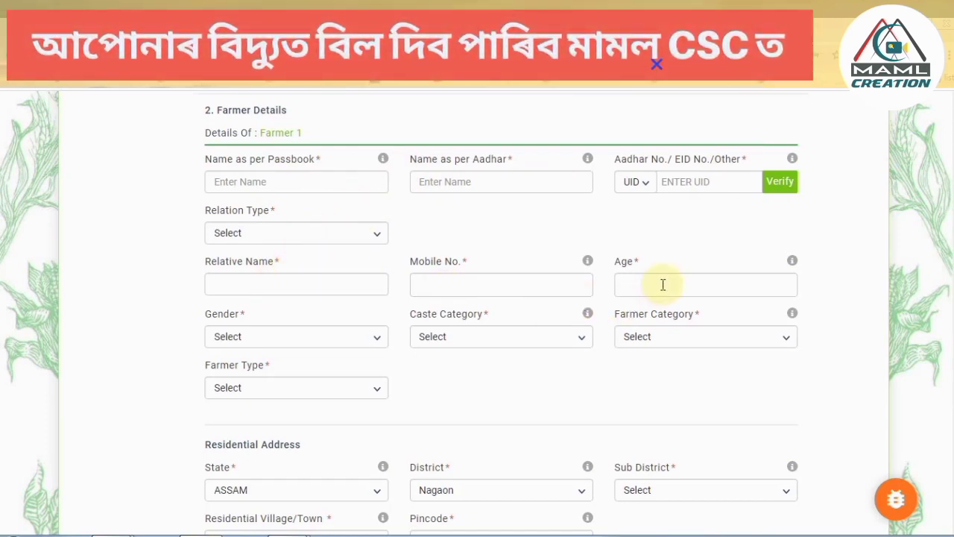
{"action": "scroll", "coordinate": [663, 284], "scroll_direction": "up", "scroll_amount": 1}
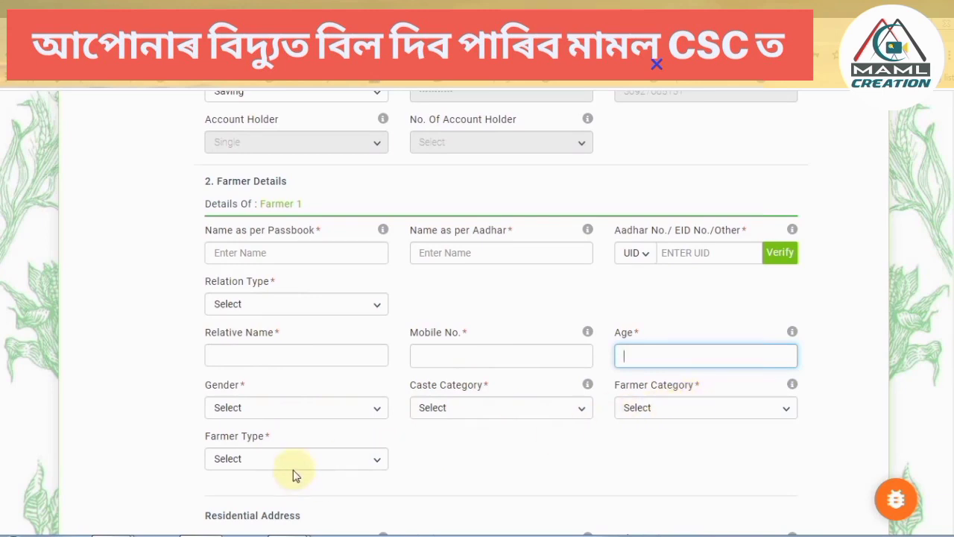
{"action": "scroll", "coordinate": [297, 462], "scroll_direction": "down", "scroll_amount": 1}
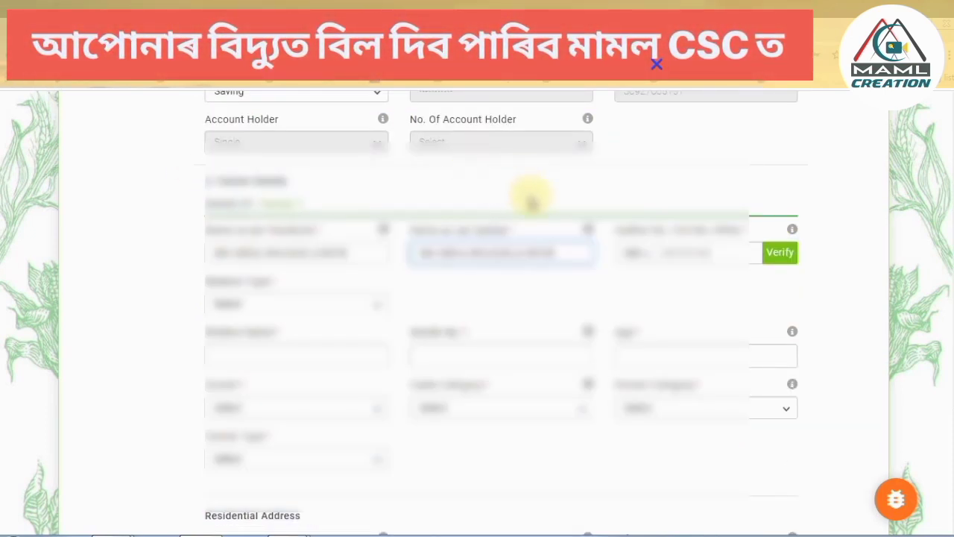
{"action": "scroll", "coordinate": [531, 200], "scroll_direction": "down", "scroll_amount": 1}
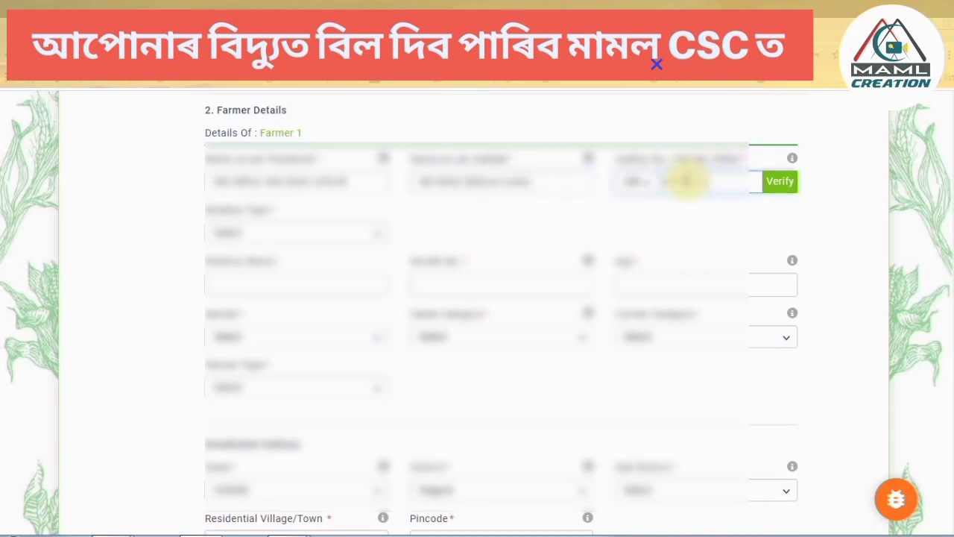
{"action": "scroll", "coordinate": [648, 183], "scroll_direction": "up", "scroll_amount": 1}
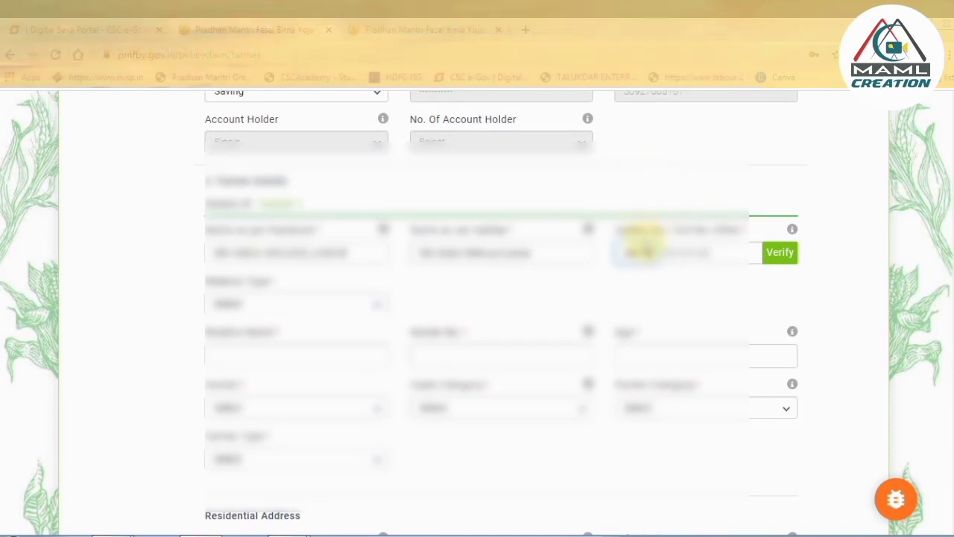
{"action": "left_click", "coordinate": [644, 252]}
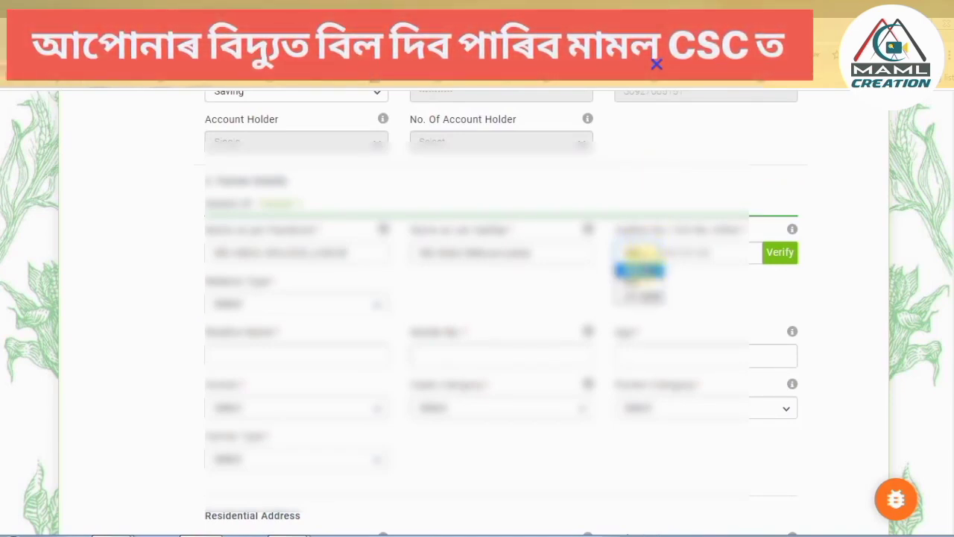
{"action": "left_click", "coordinate": [640, 285]}
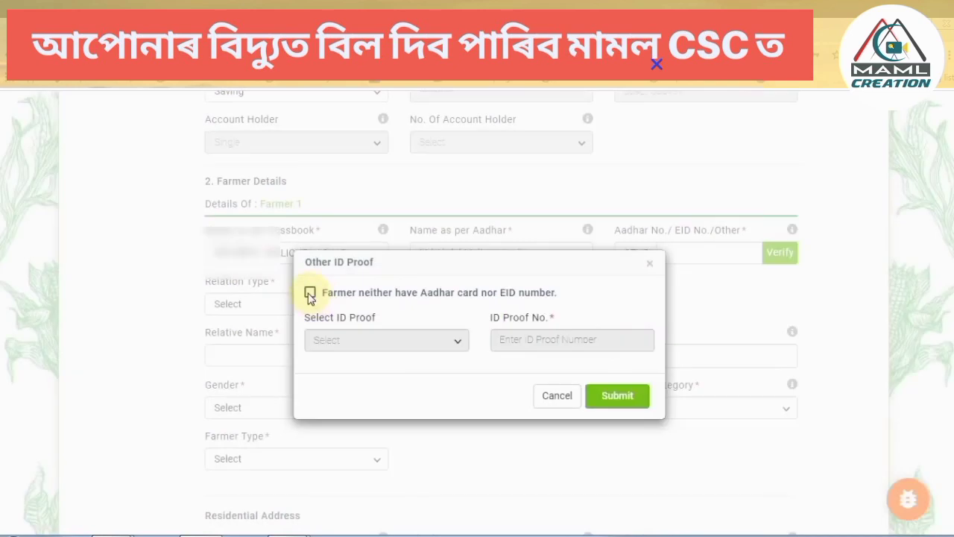
{"action": "left_click", "coordinate": [310, 294]}
{"action": "left_click", "coordinate": [412, 341]}
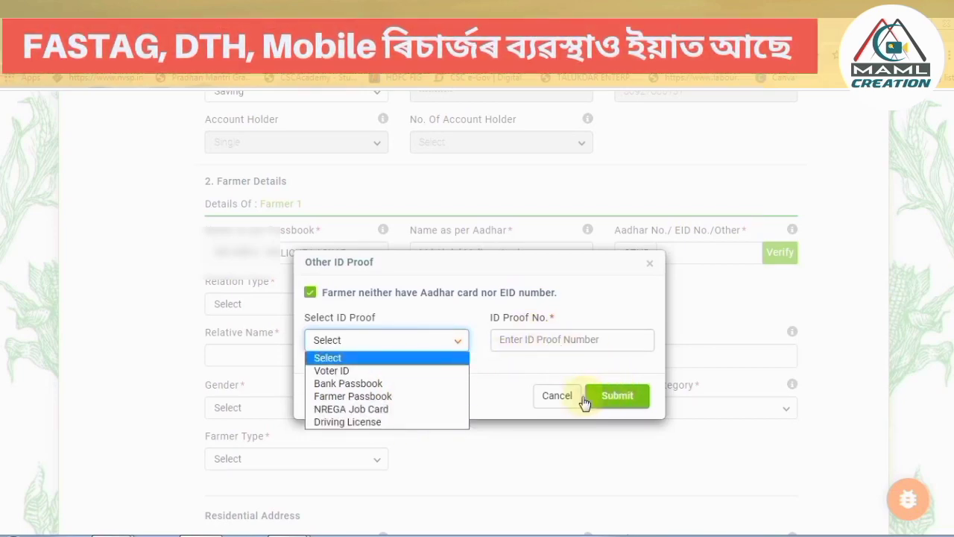
{"action": "left_click", "coordinate": [558, 396]}
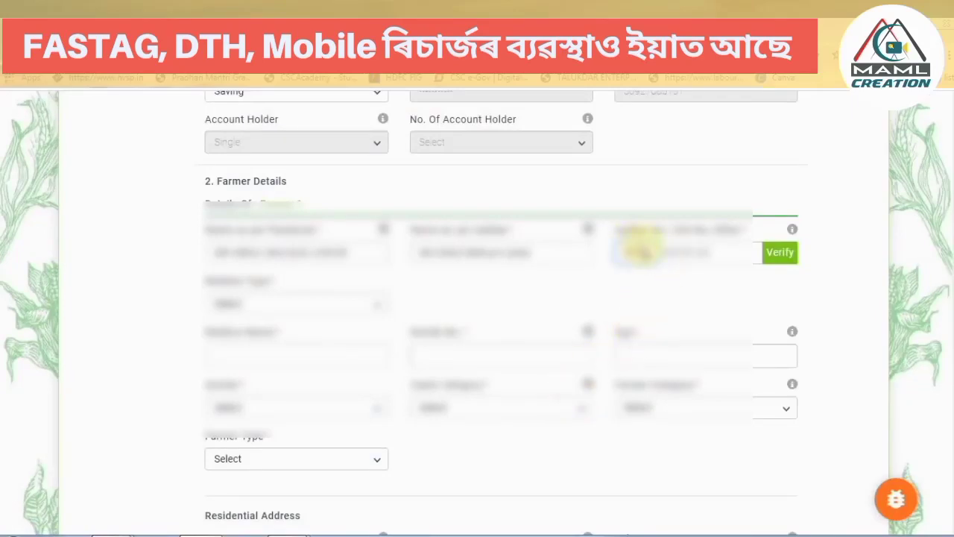
Verify the farmer's Aadhaar number and fill in relation type, relative name, mobile and age.
{"action": "left_click", "coordinate": [643, 255]}
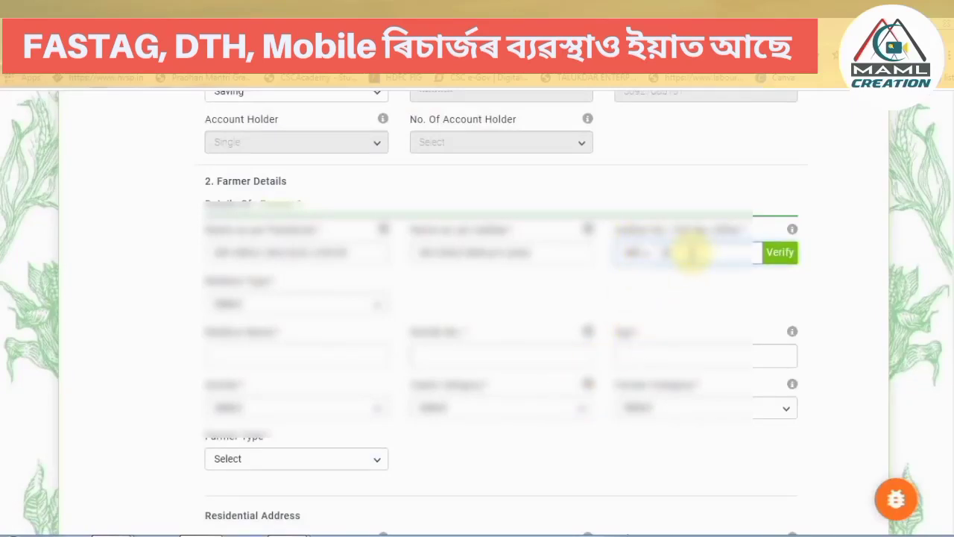
{"action": "left_click", "coordinate": [782, 256]}
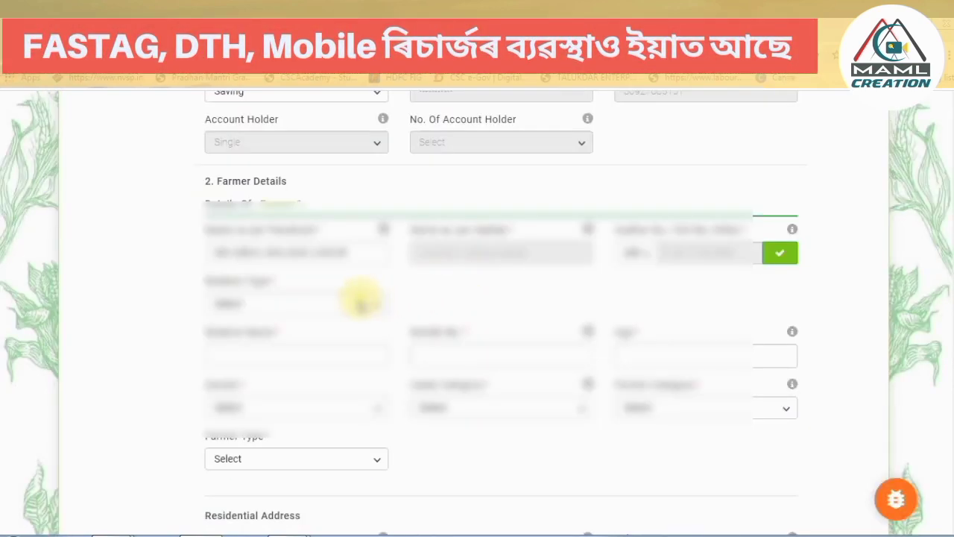
{"action": "left_click", "coordinate": [362, 302]}
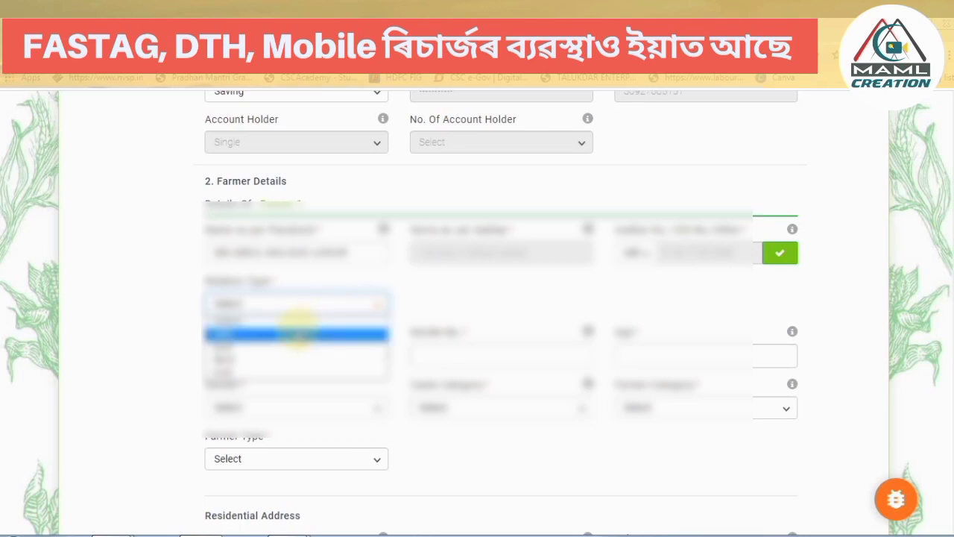
{"action": "left_click", "coordinate": [297, 333]}
{"action": "left_click", "coordinate": [259, 358]}
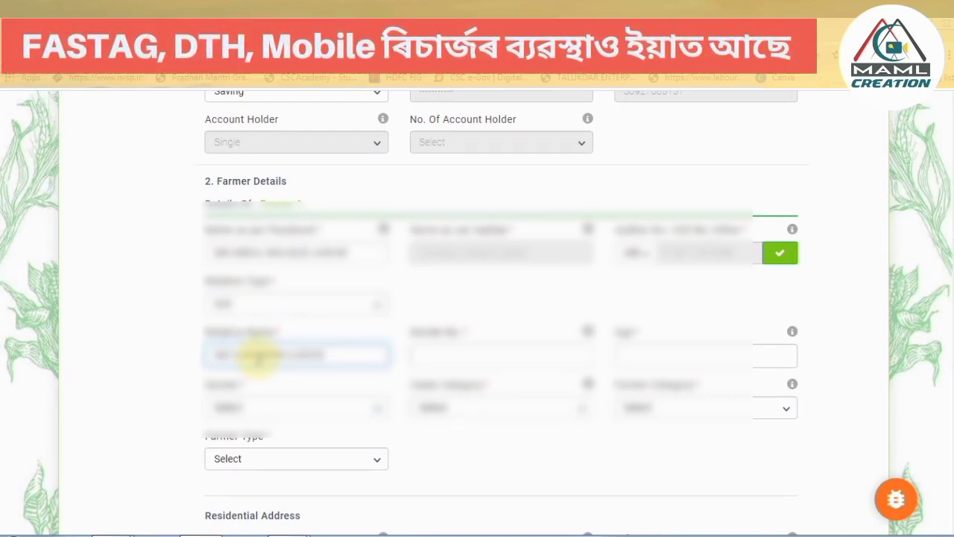
{"action": "left_click", "coordinate": [475, 350]}
{"action": "left_click", "coordinate": [651, 359]}
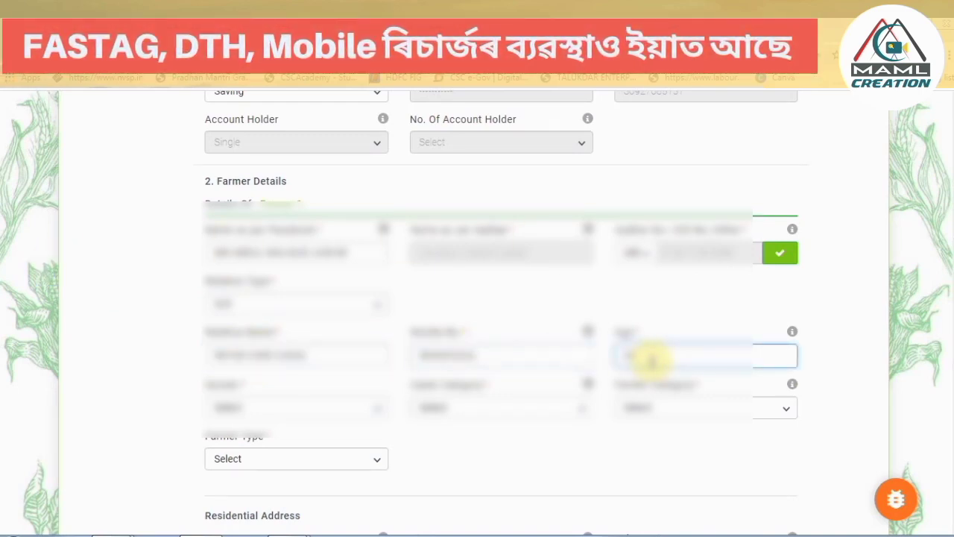
Set gender Male, caste General, farmer category Owner and farmer type Small.
{"action": "left_click", "coordinate": [316, 411]}
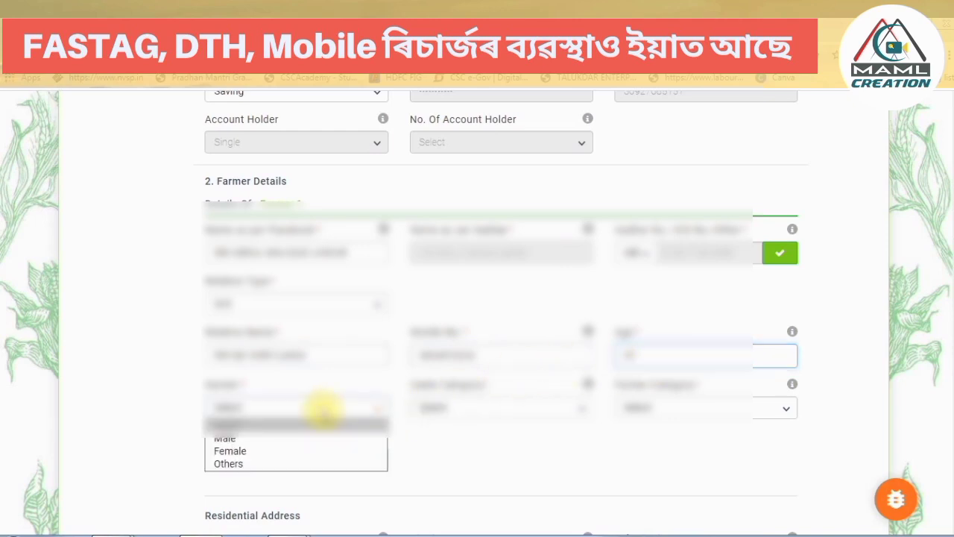
{"action": "left_click", "coordinate": [302, 437]}
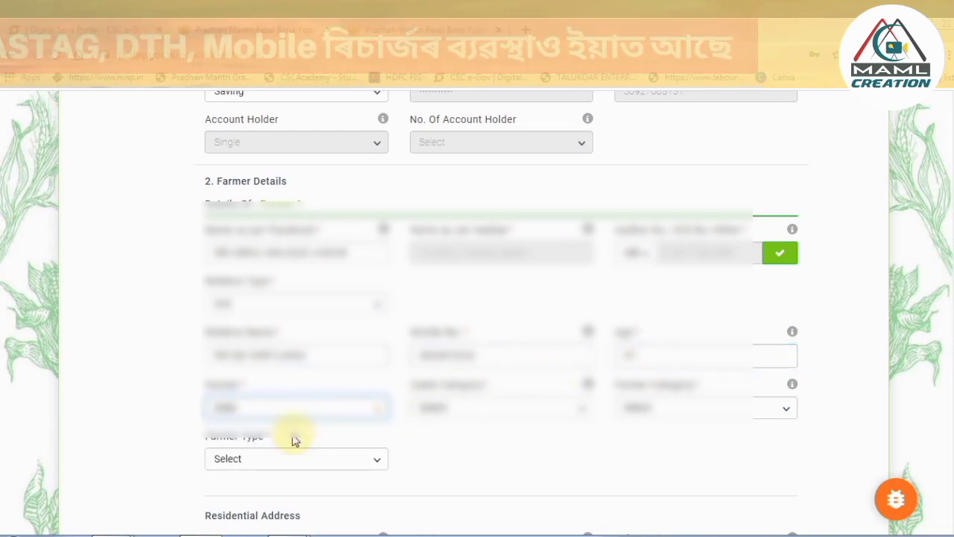
{"action": "left_click", "coordinate": [427, 412]}
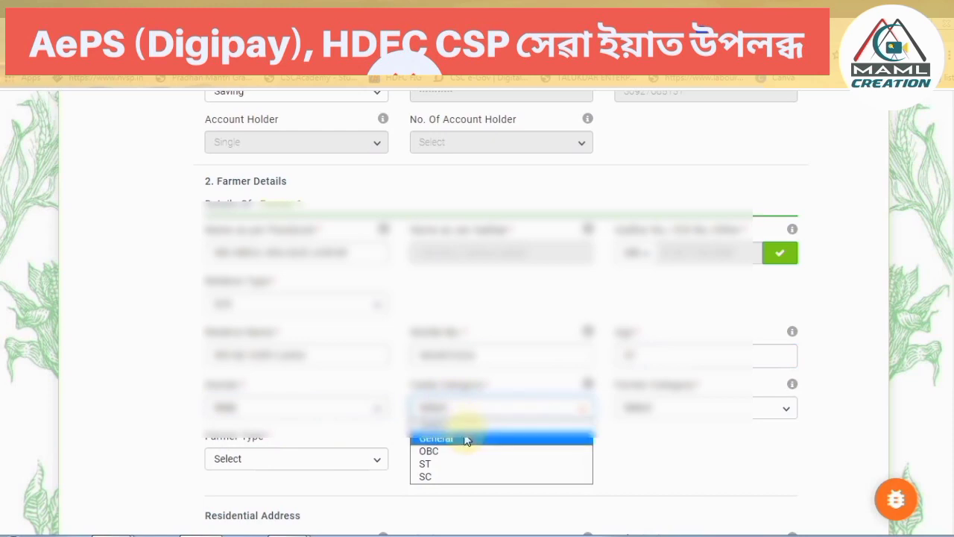
{"action": "left_click", "coordinate": [457, 435]}
{"action": "left_click", "coordinate": [693, 408]}
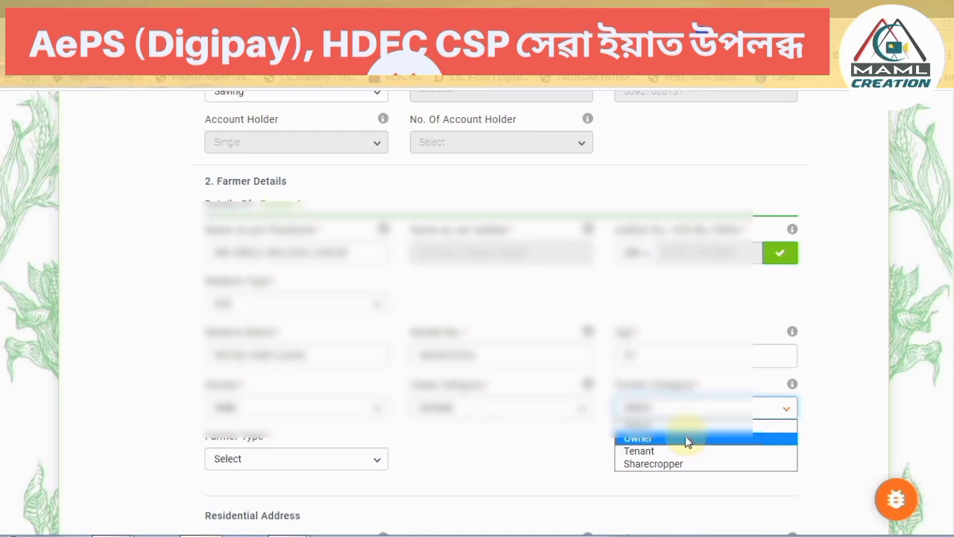
{"action": "left_click", "coordinate": [687, 441]}
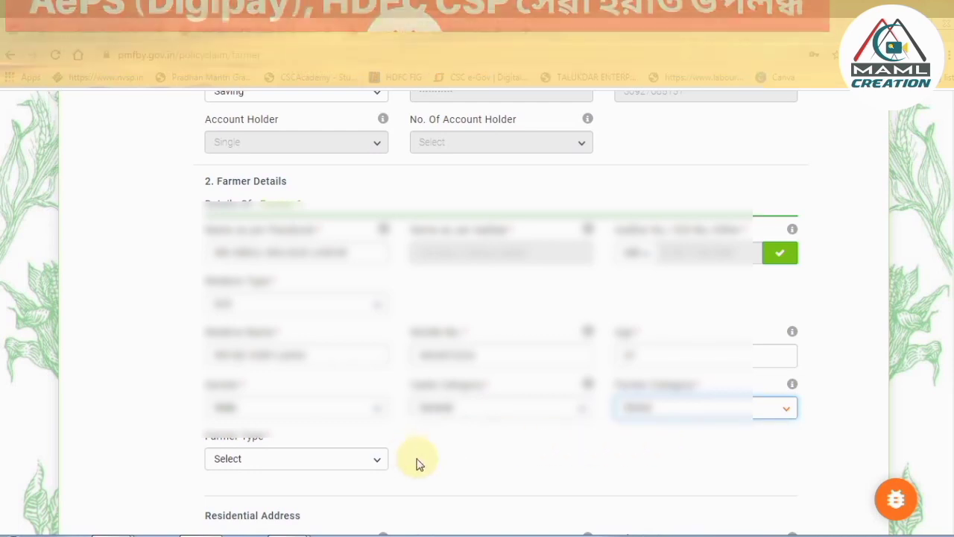
{"action": "left_click", "coordinate": [343, 462]}
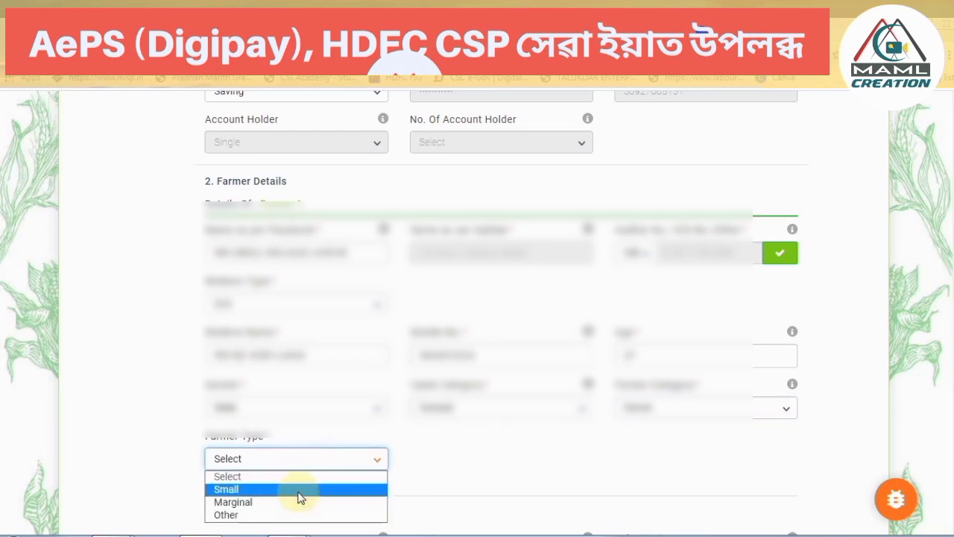
{"action": "left_click", "coordinate": [302, 490]}
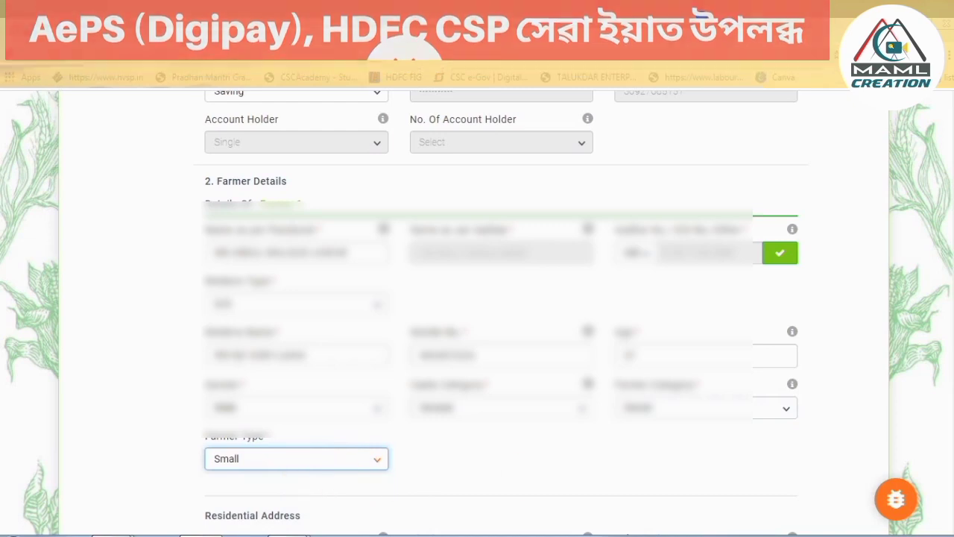
{"action": "scroll", "coordinate": [309, 488], "scroll_direction": "down", "scroll_amount": 1}
Choose the residential sub-district and village and enter the pincode.
{"action": "scroll", "coordinate": [945, 416], "scroll_direction": "down", "scroll_amount": 3}
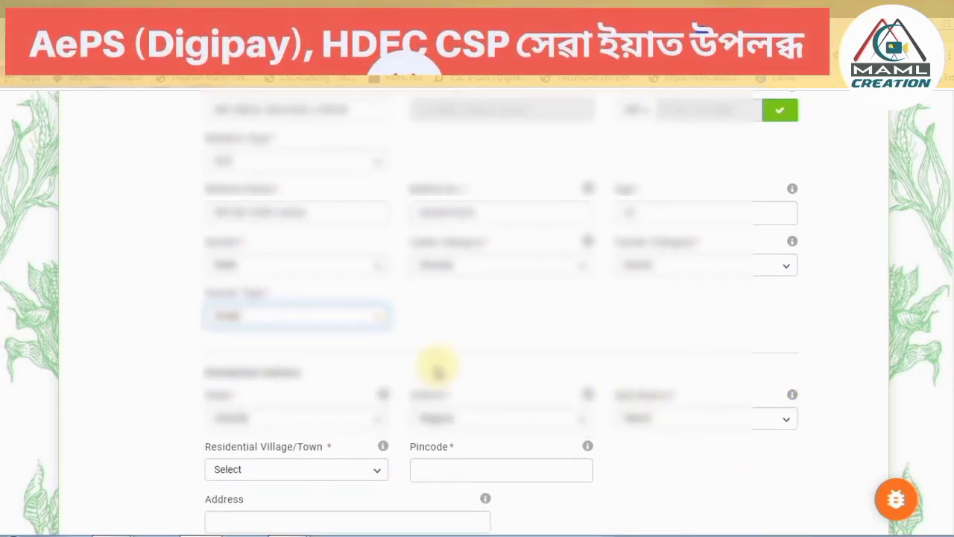
{"action": "scroll", "coordinate": [945, 314], "scroll_direction": "down", "scroll_amount": 1}
{"action": "scroll", "coordinate": [945, 313], "scroll_direction": "down", "scroll_amount": 3}
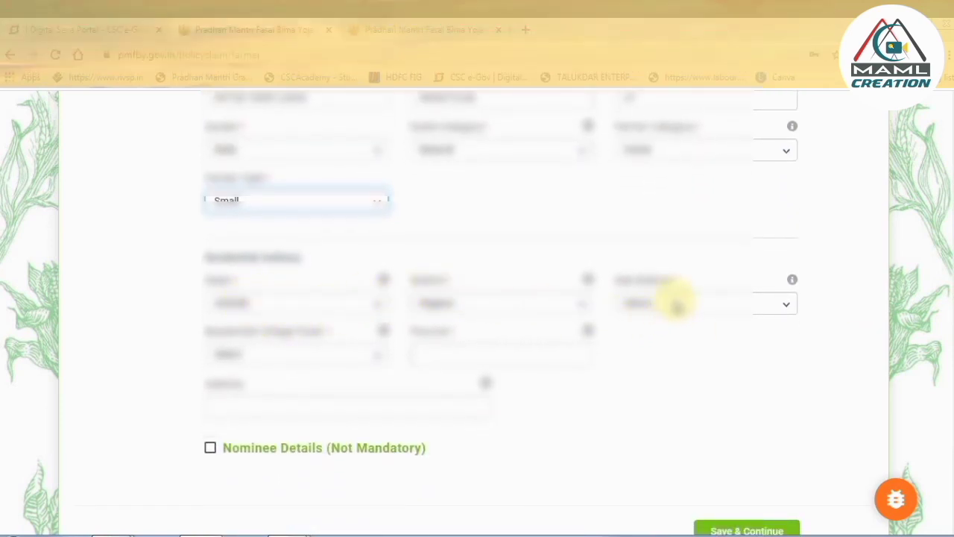
{"action": "left_click", "coordinate": [674, 304]}
{"action": "left_click", "coordinate": [671, 321]}
{"action": "left_click", "coordinate": [295, 352]}
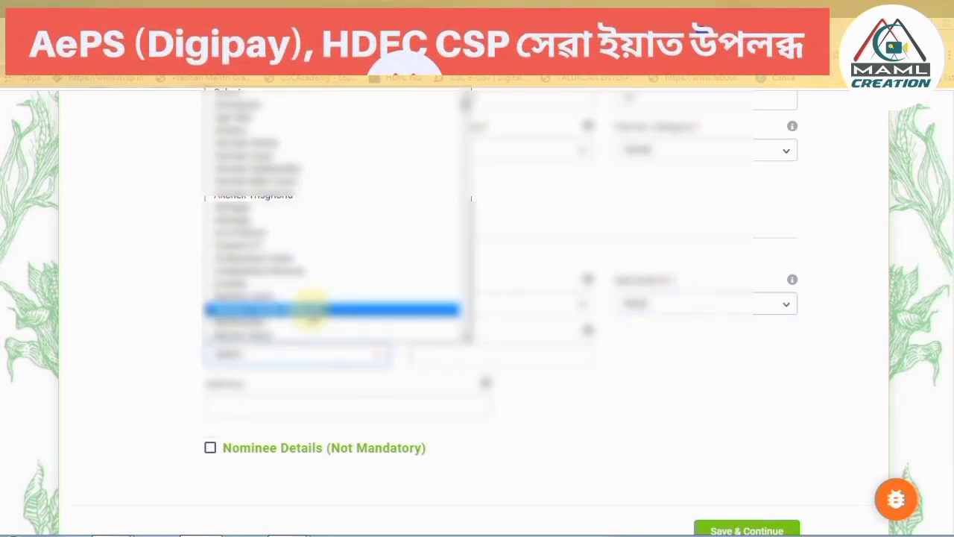
{"action": "key", "text": "u"}
{"action": "key", "text": "u"}
{"action": "key", "text": "u"}
{"action": "key", "text": "u"}
{"action": "key", "text": "u"}
{"action": "left_click", "coordinate": [458, 354]}
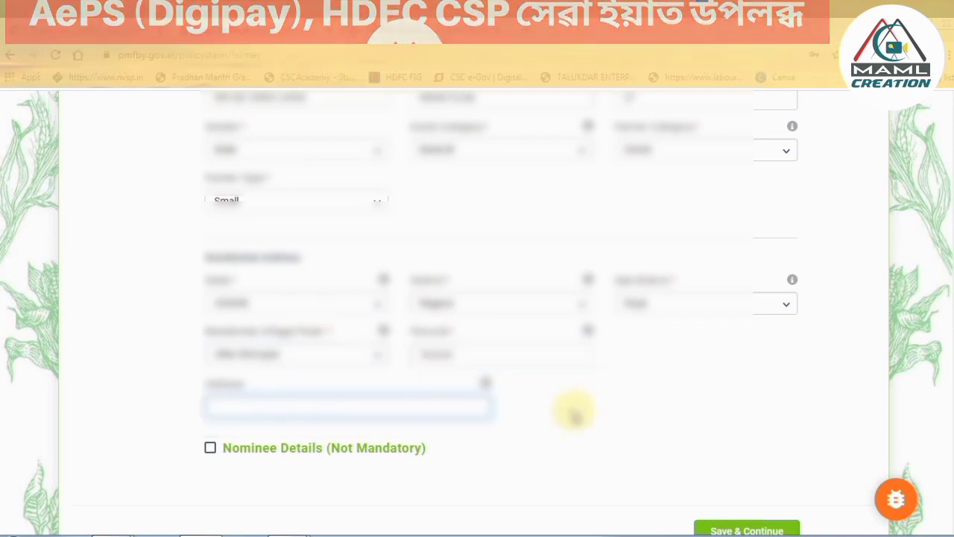
{"action": "left_click", "coordinate": [549, 418]}
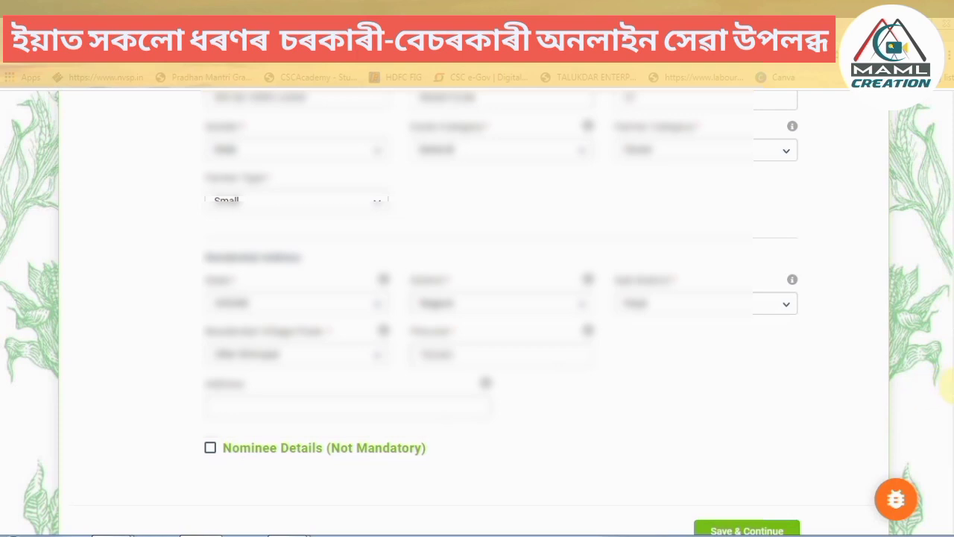
{"action": "scroll", "coordinate": [949, 388], "scroll_direction": "down", "scroll_amount": 1}
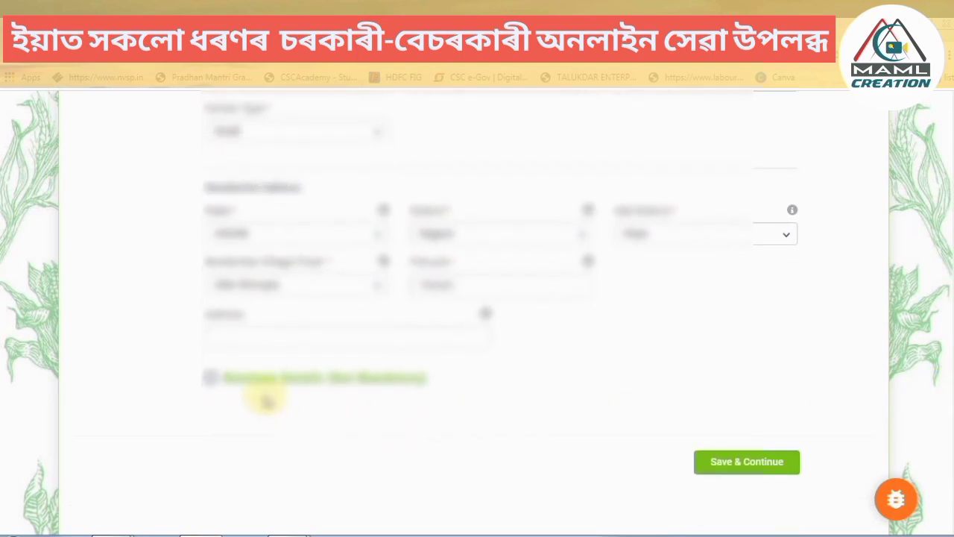
Add the nominee's name, age, relationship and address, then save the farmer details.
{"action": "left_click", "coordinate": [211, 378]}
{"action": "left_click", "coordinate": [288, 454]}
{"action": "scroll", "coordinate": [447, 373], "scroll_direction": "down", "scroll_amount": 2}
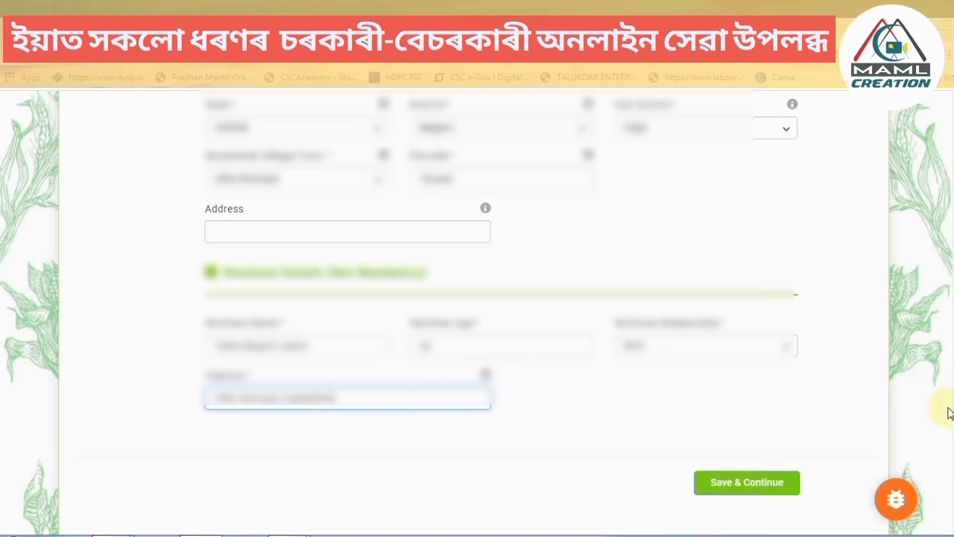
{"action": "scroll", "coordinate": [949, 415], "scroll_direction": "up", "scroll_amount": 15}
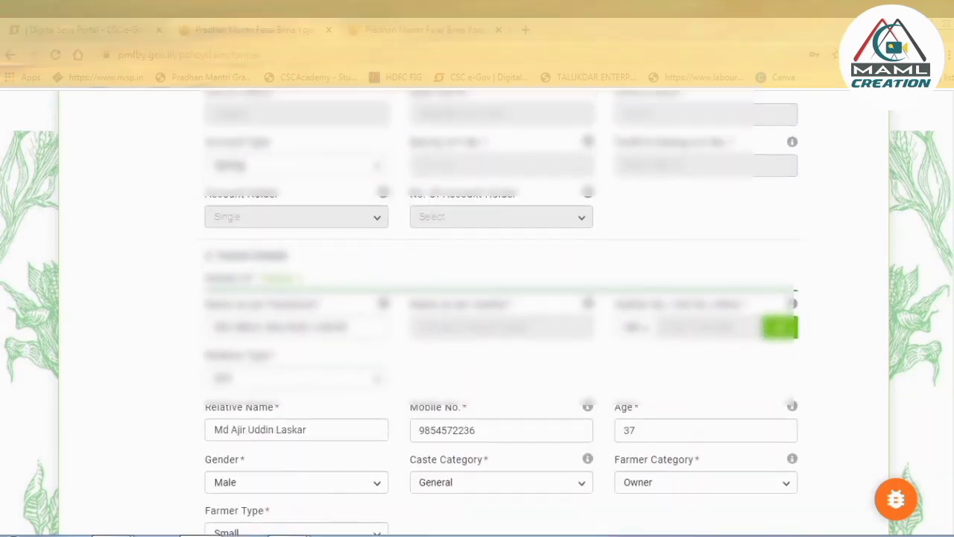
{"action": "left_click_drag", "start_coordinate": [952, 250], "coordinate": [949, 429]}
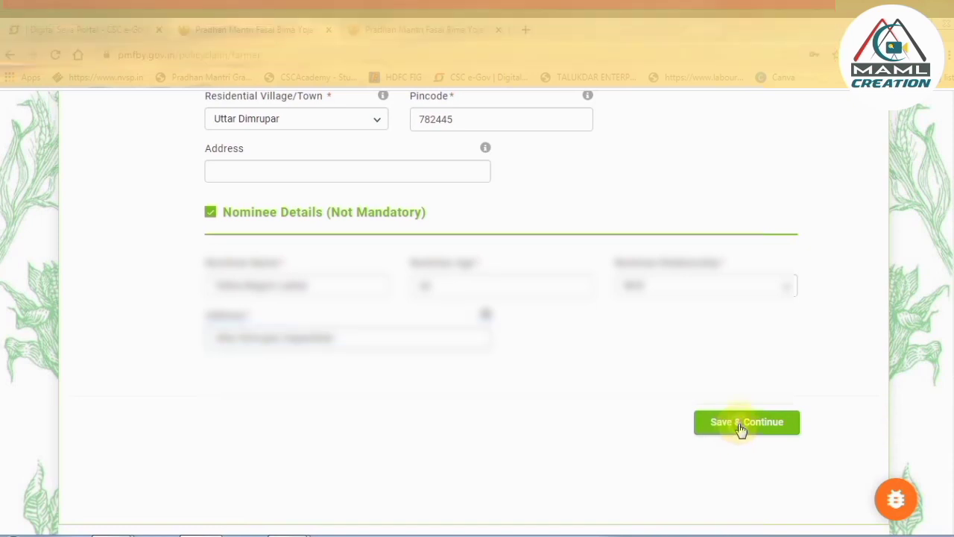
{"action": "left_click", "coordinate": [741, 425]}
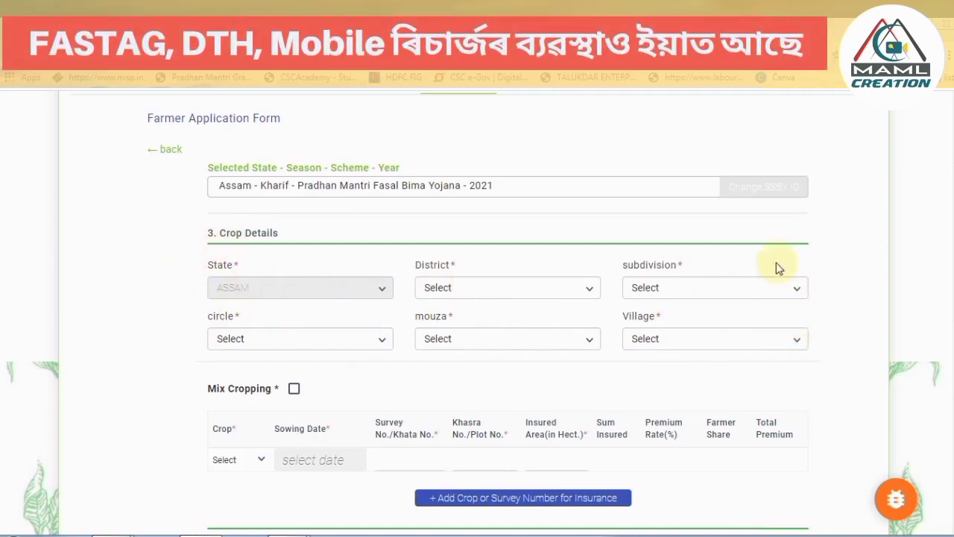
Set the crop land's district to Nagaon and subdivision to Hojai.
{"action": "left_click", "coordinate": [483, 289]}
{"action": "key", "text": "n"}
{"action": "key", "text": "n"}
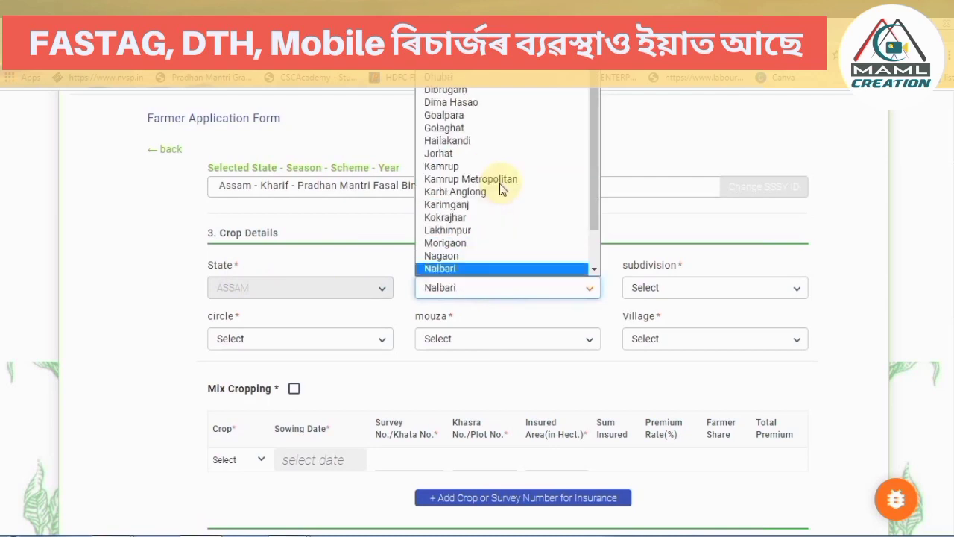
{"action": "key", "text": "Up"}
{"action": "key", "text": "Return"}
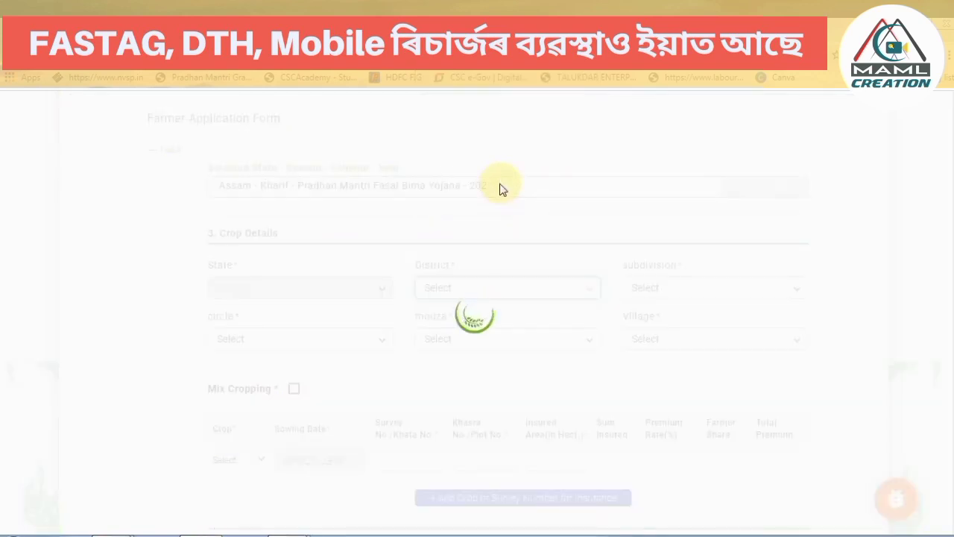
{"action": "left_click", "coordinate": [688, 290]}
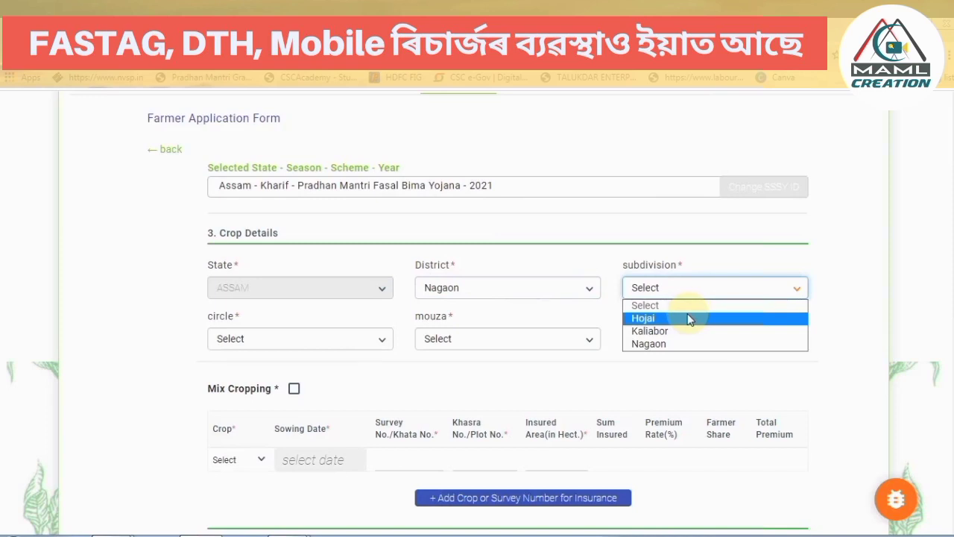
{"action": "left_click", "coordinate": [688, 318]}
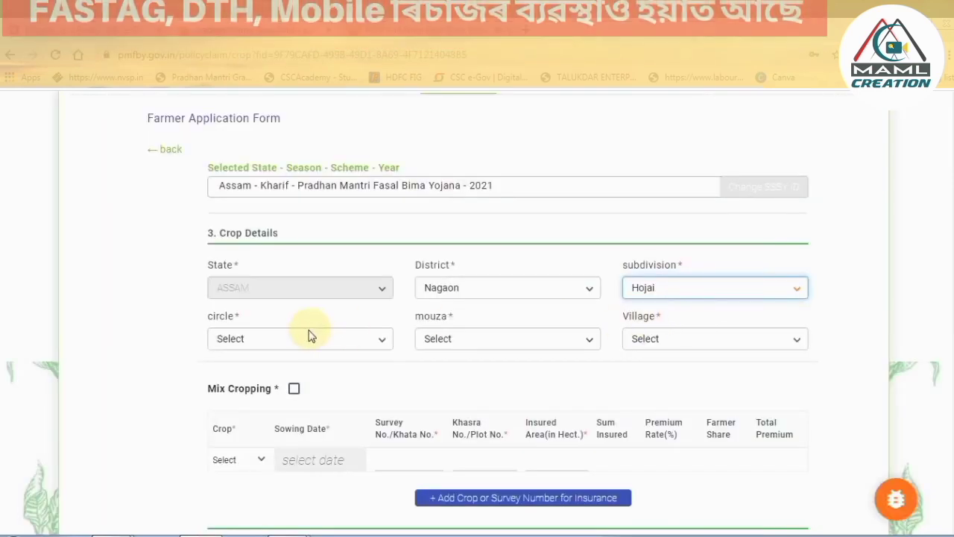
Set circle Hojai, mouza Jogijan and village Pachim Nilbagaon.
{"action": "left_click", "coordinate": [311, 337]}
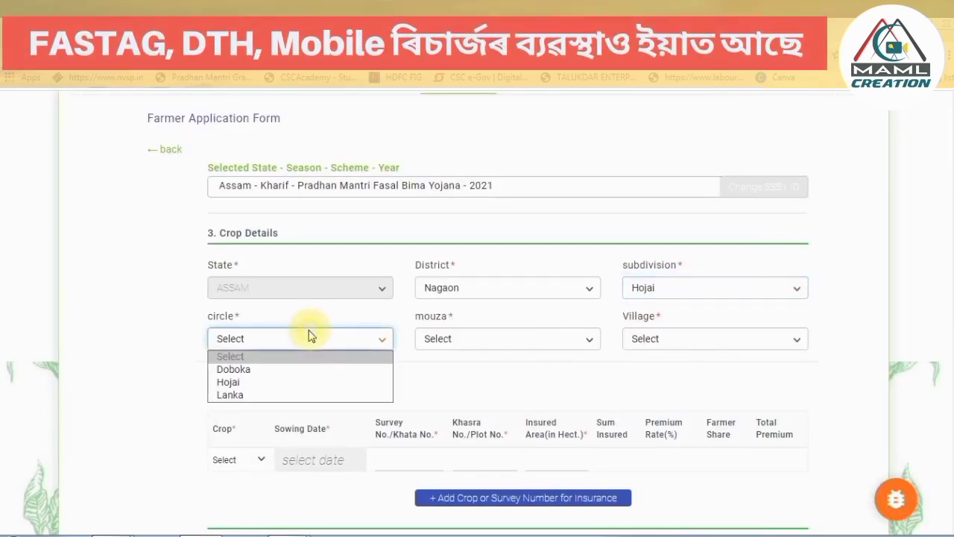
{"action": "left_click", "coordinate": [282, 381]}
{"action": "left_click", "coordinate": [481, 339]}
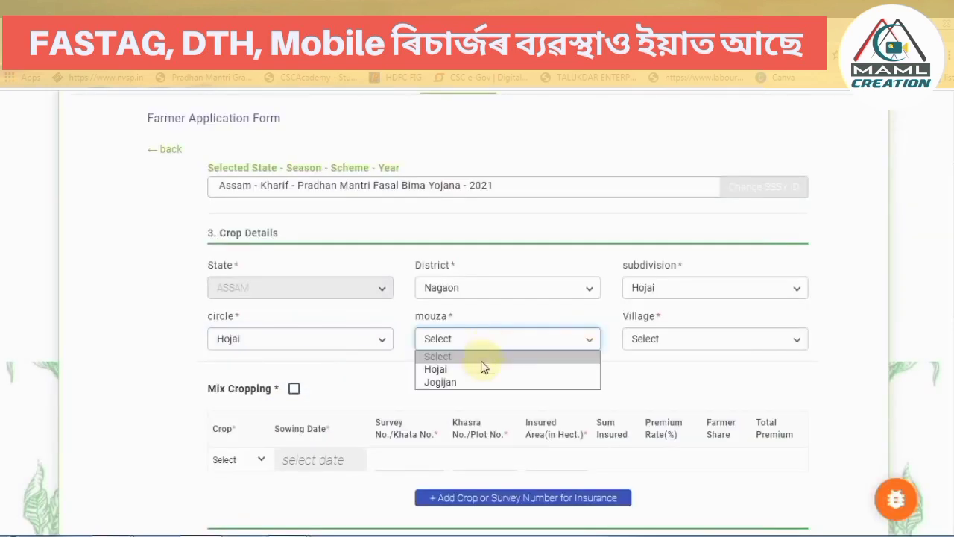
{"action": "left_click", "coordinate": [484, 382]}
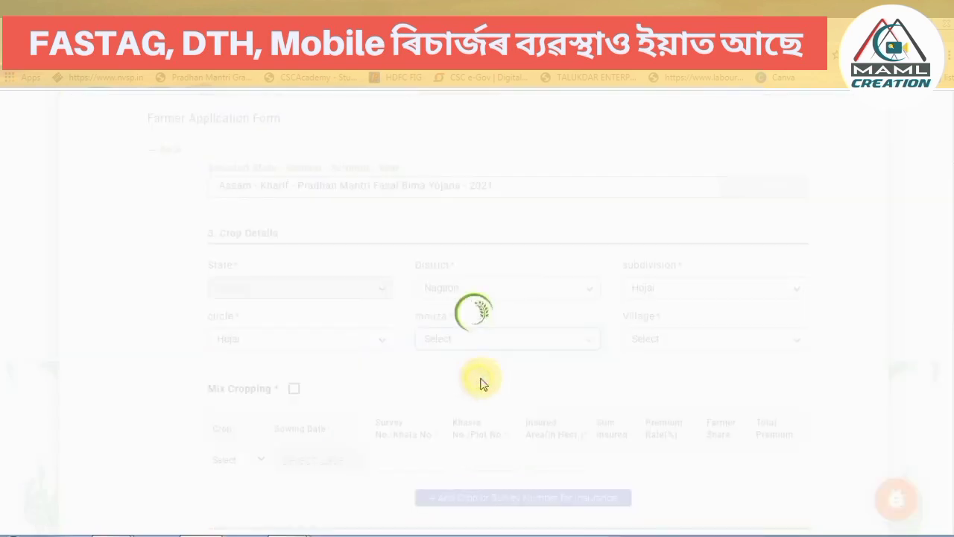
{"action": "left_click", "coordinate": [701, 341]}
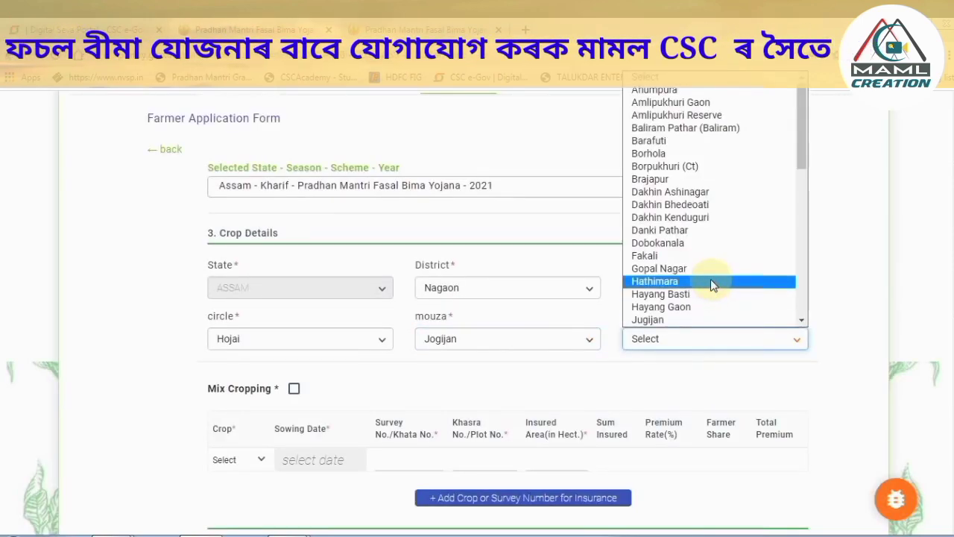
{"action": "key", "text": "p"}
{"action": "key", "text": "Down"}
{"action": "key", "text": "Return"}
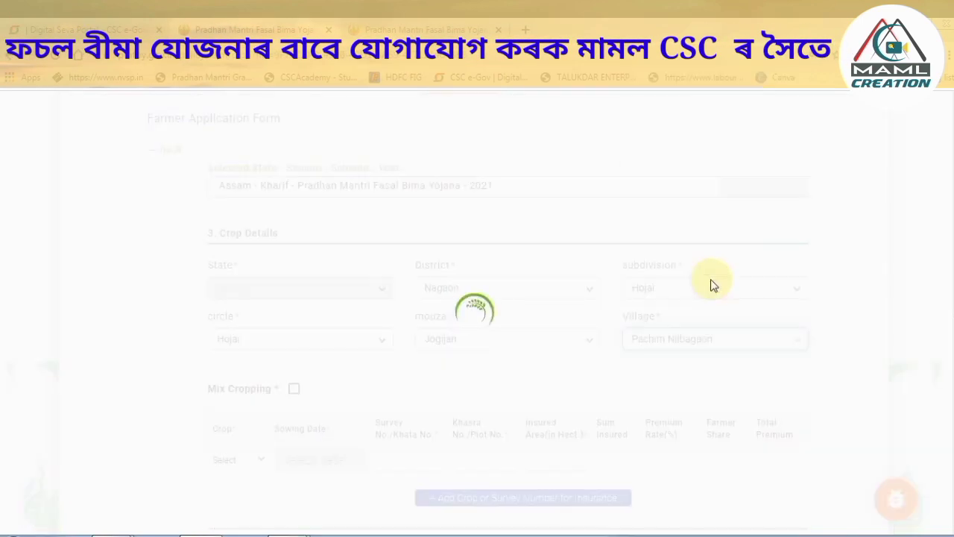
{"action": "scroll", "coordinate": [674, 270], "scroll_direction": "down", "scroll_amount": 2}
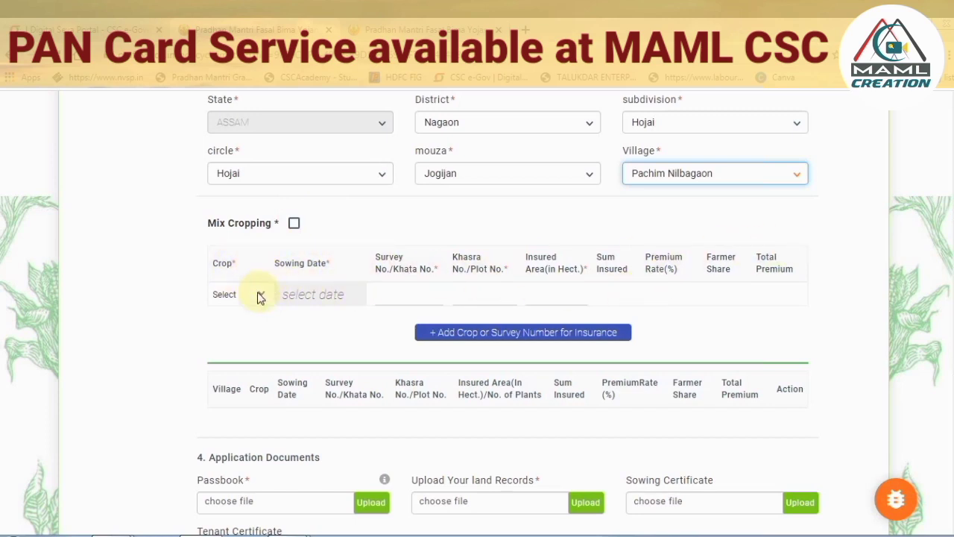
Choose Paddy - Sali as the crop with a sowing date of 01-07-2021.
{"action": "left_click", "coordinate": [260, 295]}
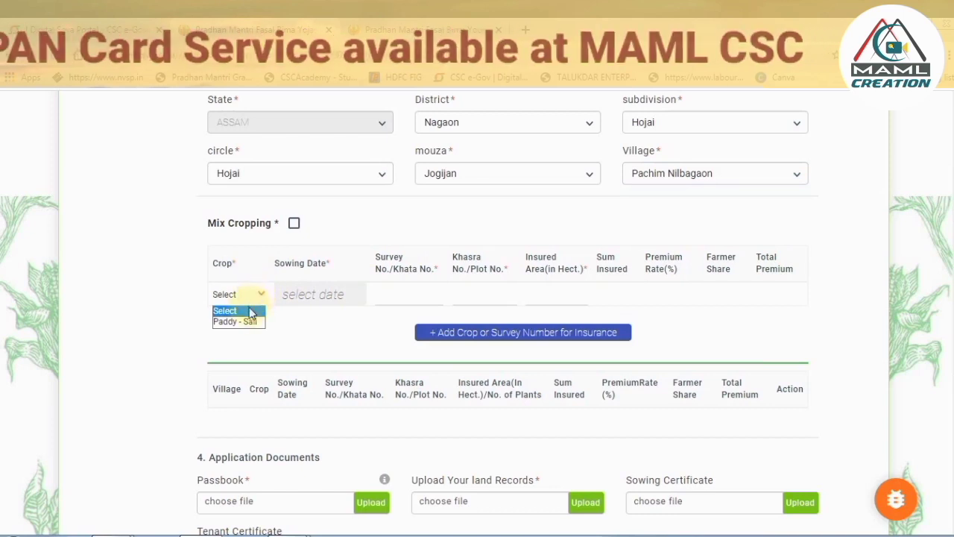
{"action": "left_click", "coordinate": [250, 322]}
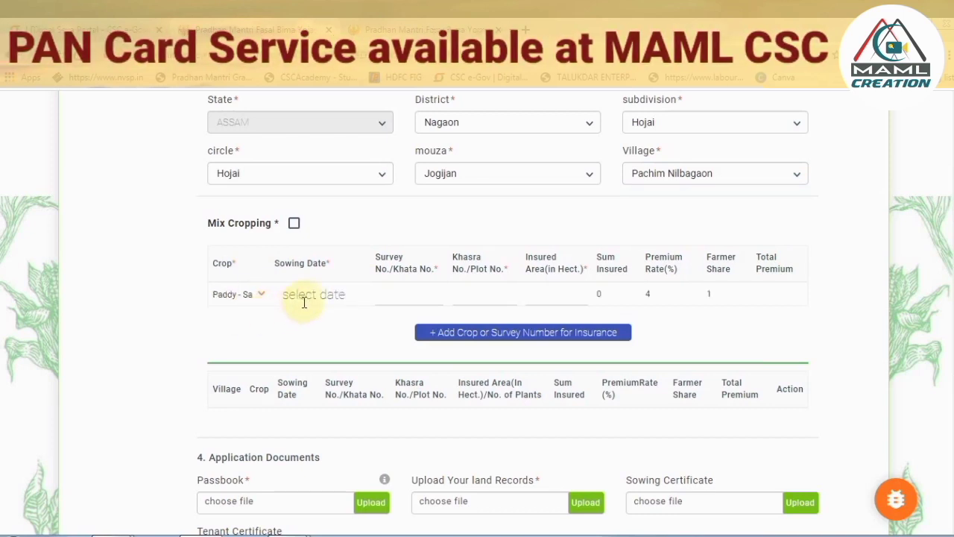
{"action": "left_click", "coordinate": [304, 297]}
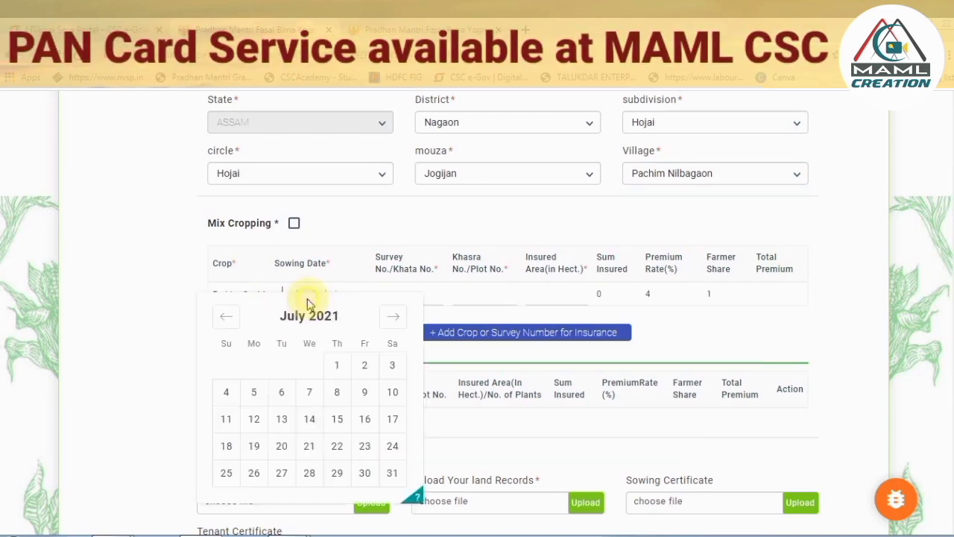
{"action": "left_click", "coordinate": [337, 364]}
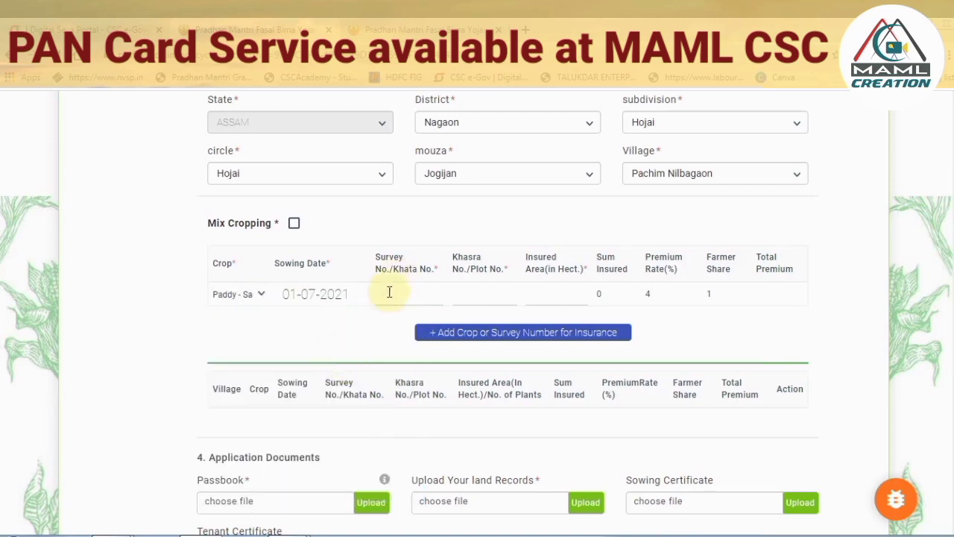
Enter survey number 42, khasra number 16 and insured area 0.1333 ha.
{"action": "left_click", "coordinate": [396, 294]}
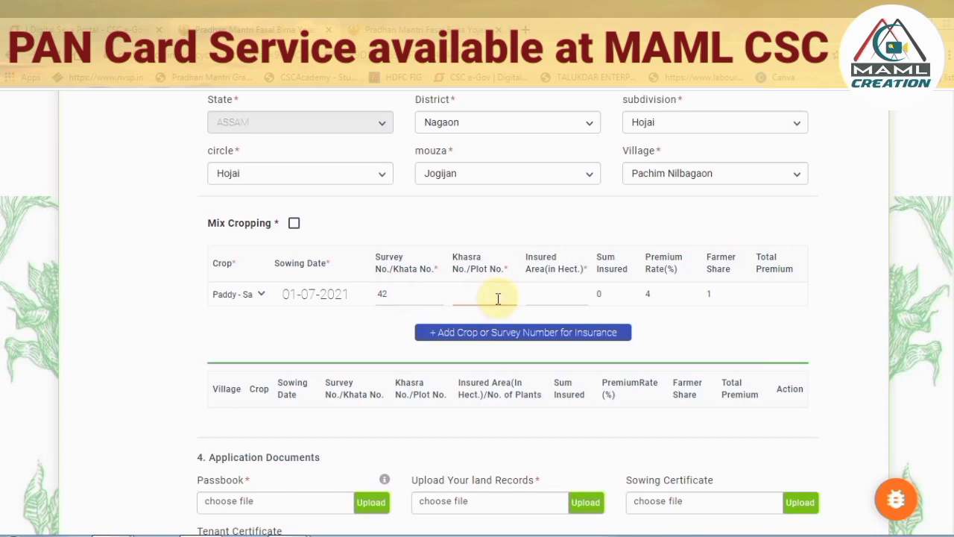
{"action": "type", "text": "16"}
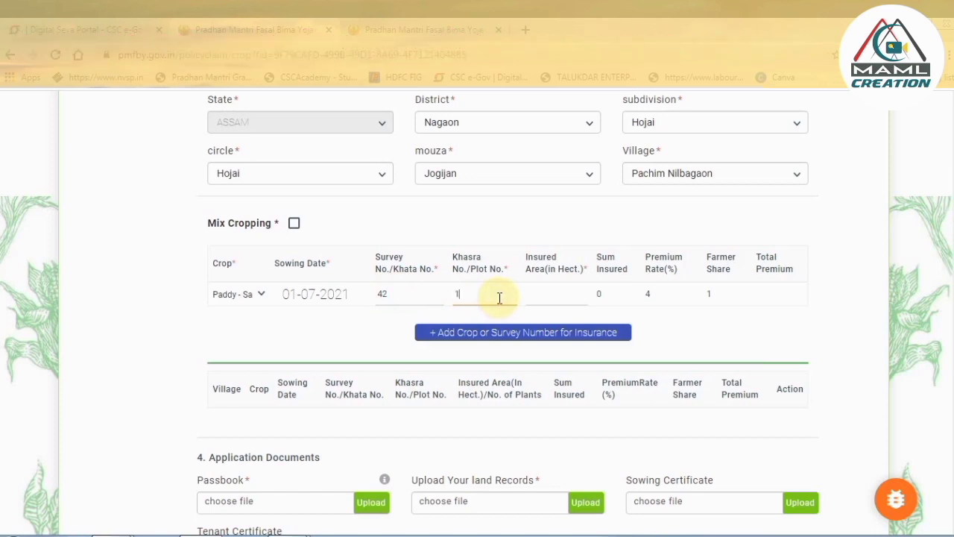
{"action": "left_click", "coordinate": [560, 290]}
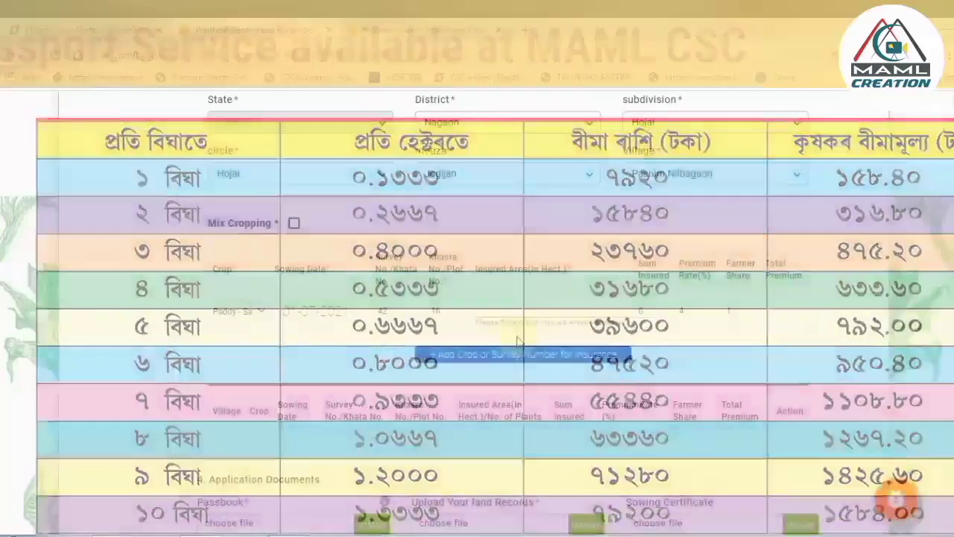
{"action": "scroll", "coordinate": [516, 336], "scroll_direction": "down", "scroll_amount": 1}
{"action": "type", "text": "0.1333"}
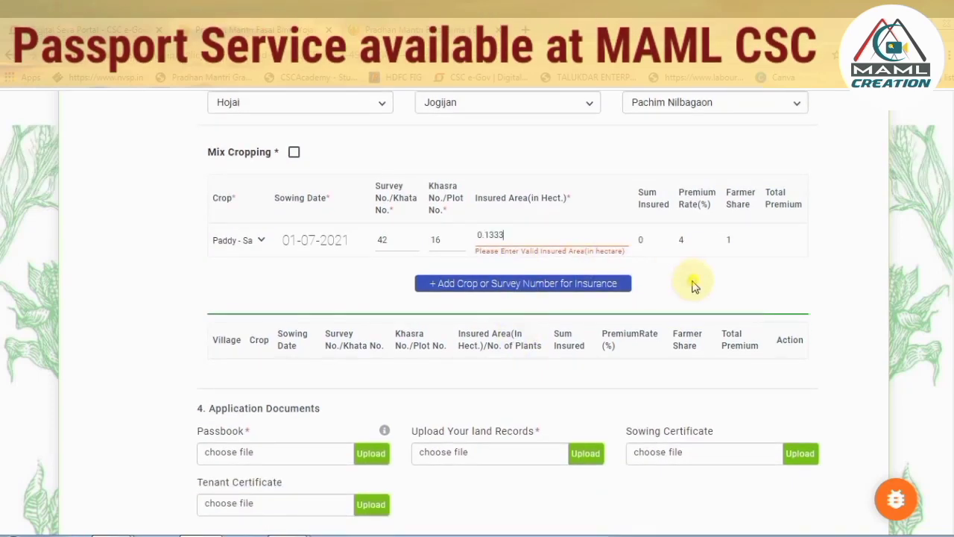
{"action": "left_click", "coordinate": [695, 282]}
{"action": "scroll", "coordinate": [701, 287], "scroll_direction": "up", "scroll_amount": 1}
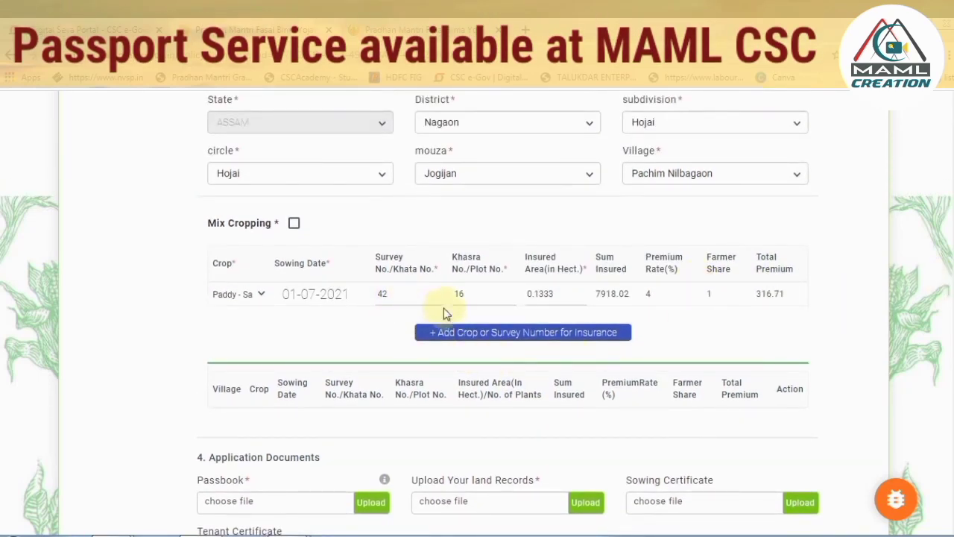
Add the Paddy - Sali row to the insured crops table and open the scanned Self Declaration Form.
{"action": "left_click", "coordinate": [478, 337]}
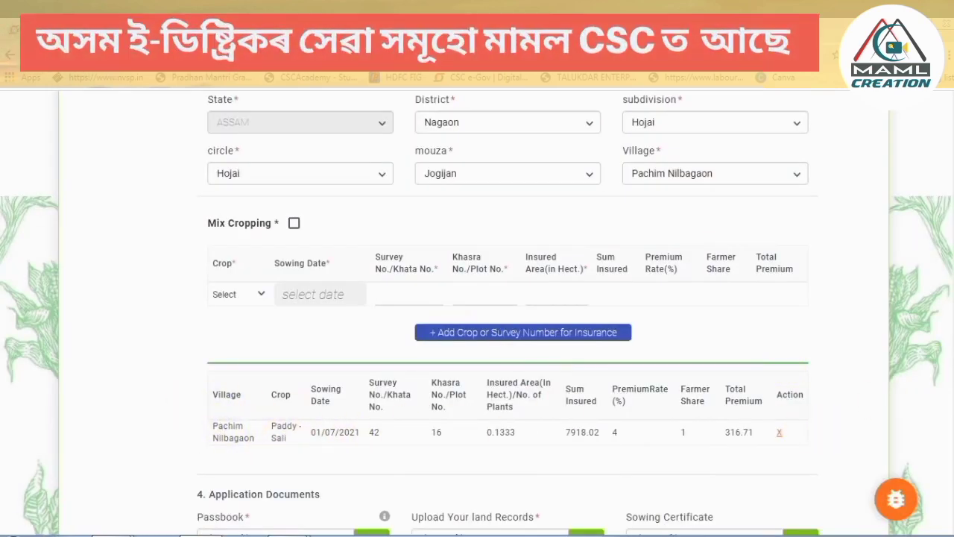
{"action": "scroll", "coordinate": [477, 313], "scroll_direction": "down", "scroll_amount": 4}
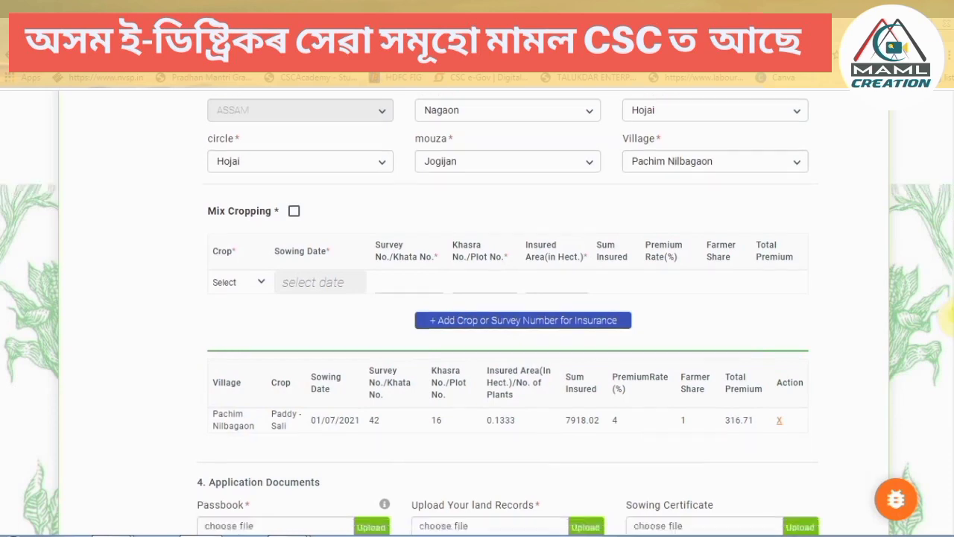
{"action": "left_click_drag", "start_coordinate": [953, 403], "coordinate": [953, 409]}
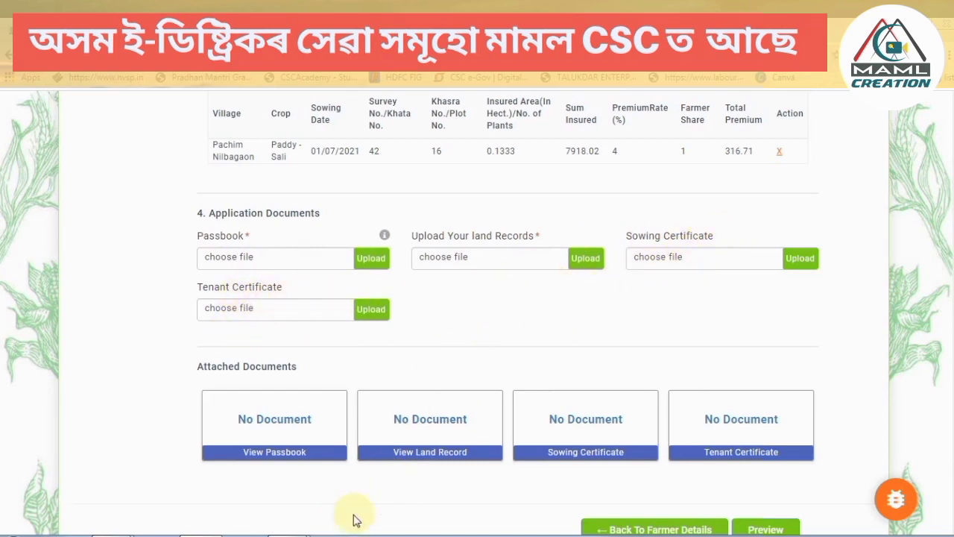
{"action": "left_click", "coordinate": [291, 536]}
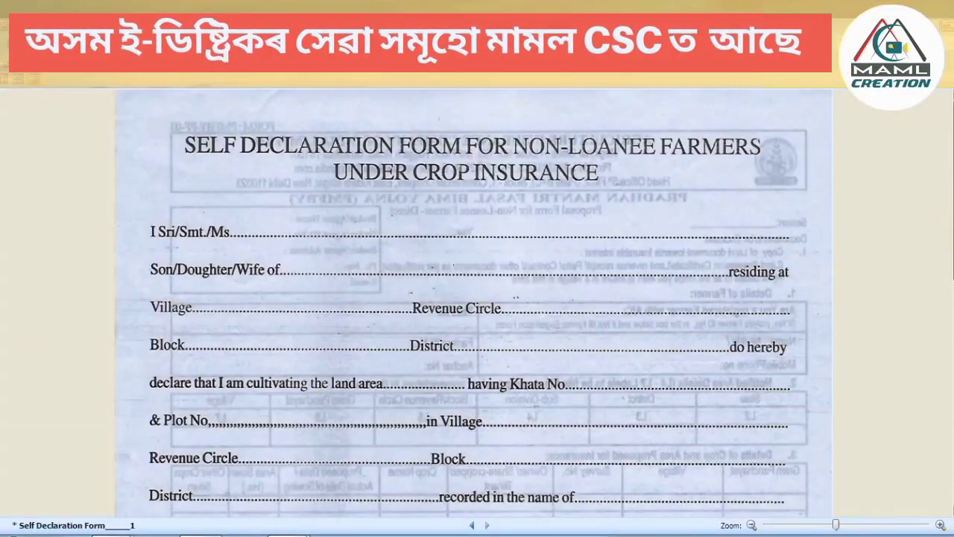
Scroll through the Self Declaration Form scan to review it.
{"action": "left_click_drag", "start_coordinate": [947, 183], "coordinate": [947, 382]}
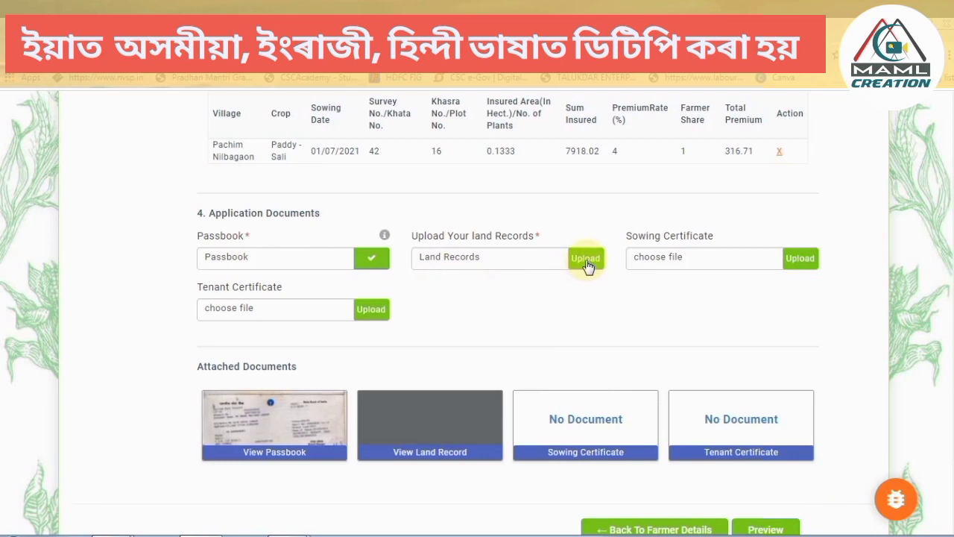
Upload the land records document, review the application preview, and submit it.
{"action": "left_click", "coordinate": [586, 259]}
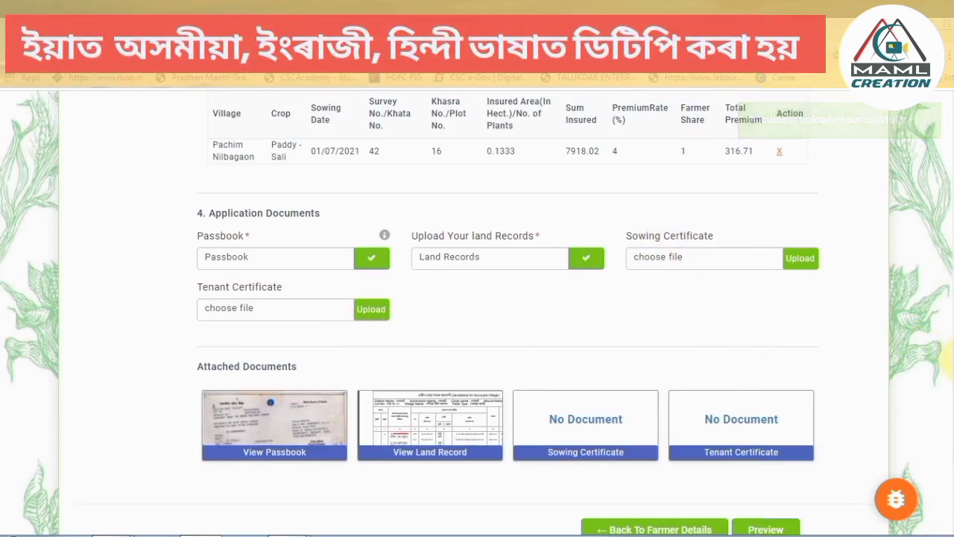
{"action": "scroll", "coordinate": [943, 365], "scroll_direction": "down", "scroll_amount": 2}
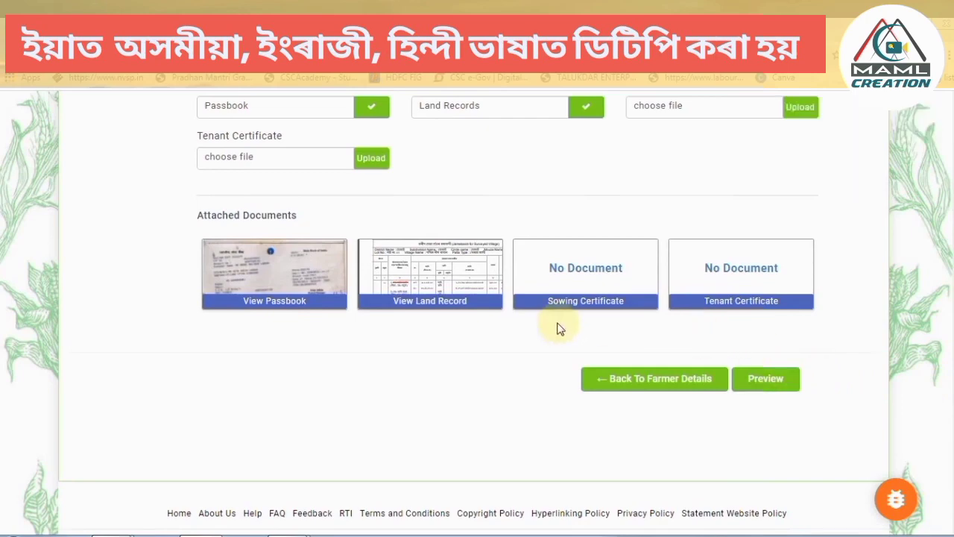
{"action": "left_click", "coordinate": [765, 382]}
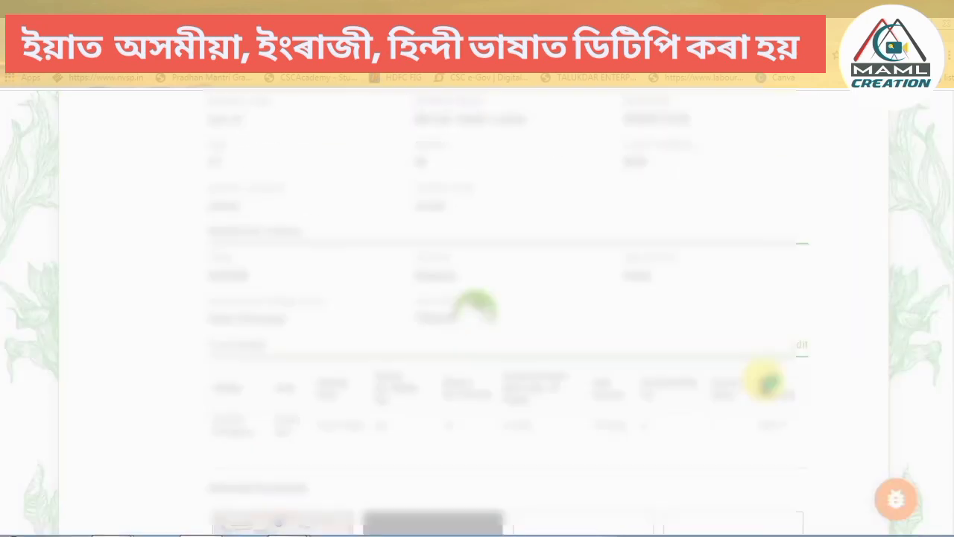
{"action": "scroll", "coordinate": [478, 313], "scroll_direction": "up", "scroll_amount": 4}
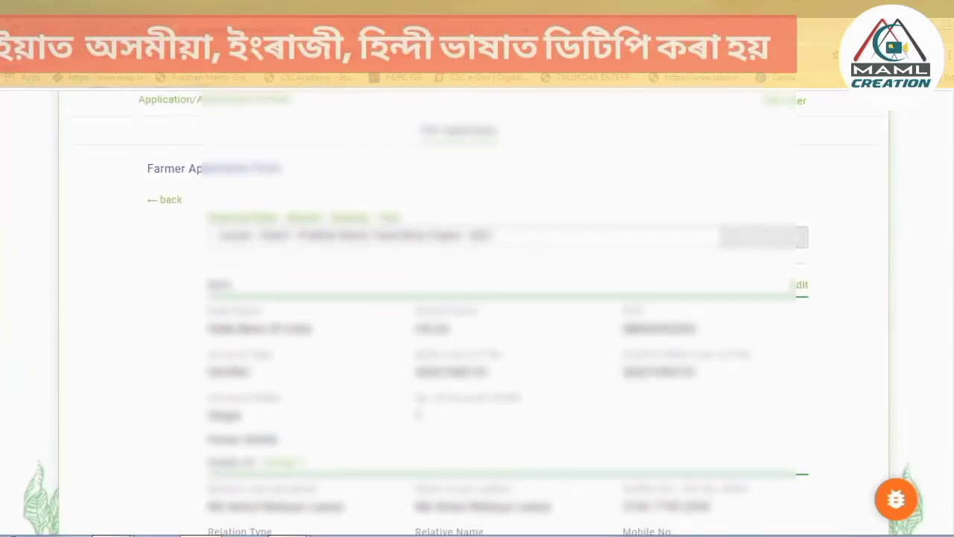
{"action": "scroll", "coordinate": [478, 313], "scroll_direction": "down", "scroll_amount": 3}
{"action": "scroll", "coordinate": [477, 313], "scroll_direction": "down", "scroll_amount": 5}
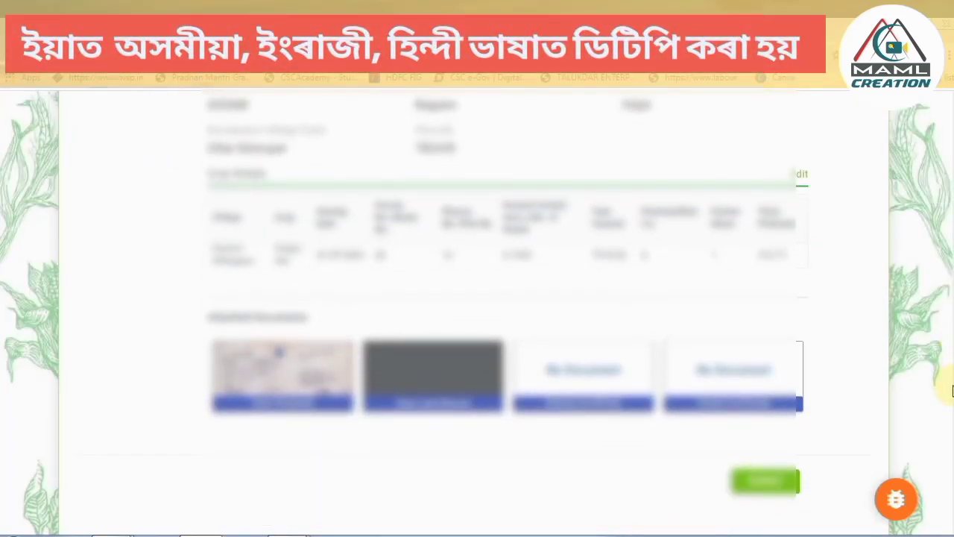
{"action": "scroll", "coordinate": [477, 313], "scroll_direction": "up", "scroll_amount": 1}
{"action": "scroll", "coordinate": [478, 314], "scroll_direction": "down", "scroll_amount": 2}
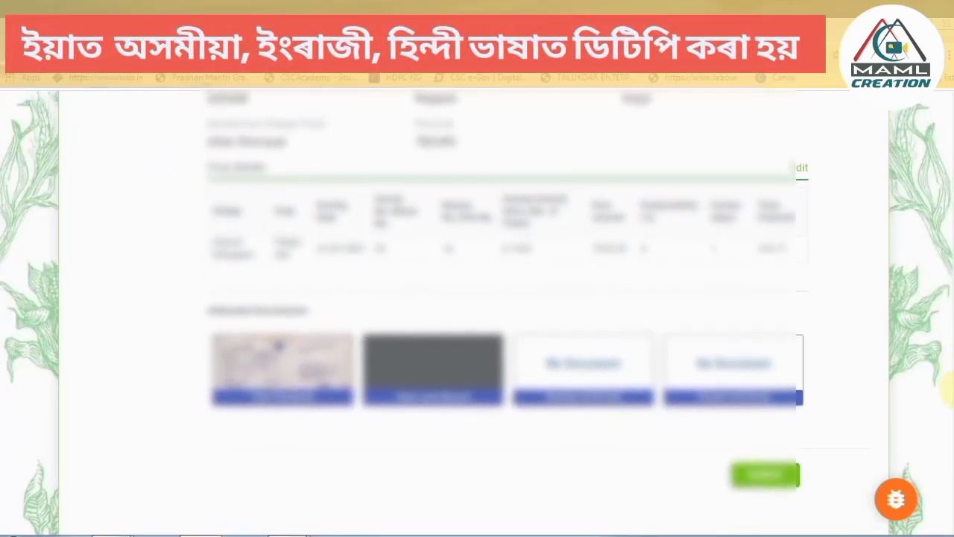
{"action": "scroll", "coordinate": [772, 404], "scroll_direction": "down", "scroll_amount": 1}
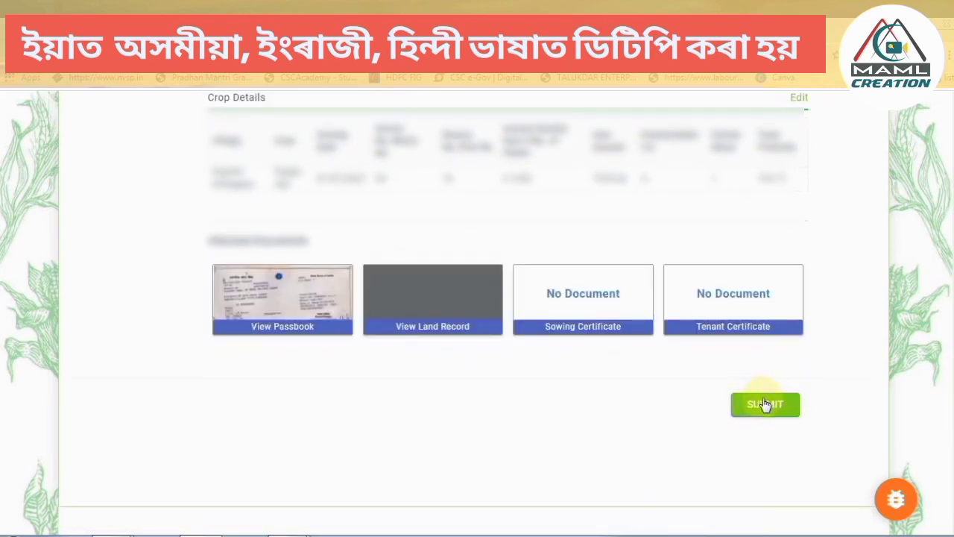
{"action": "left_click", "coordinate": [773, 407]}
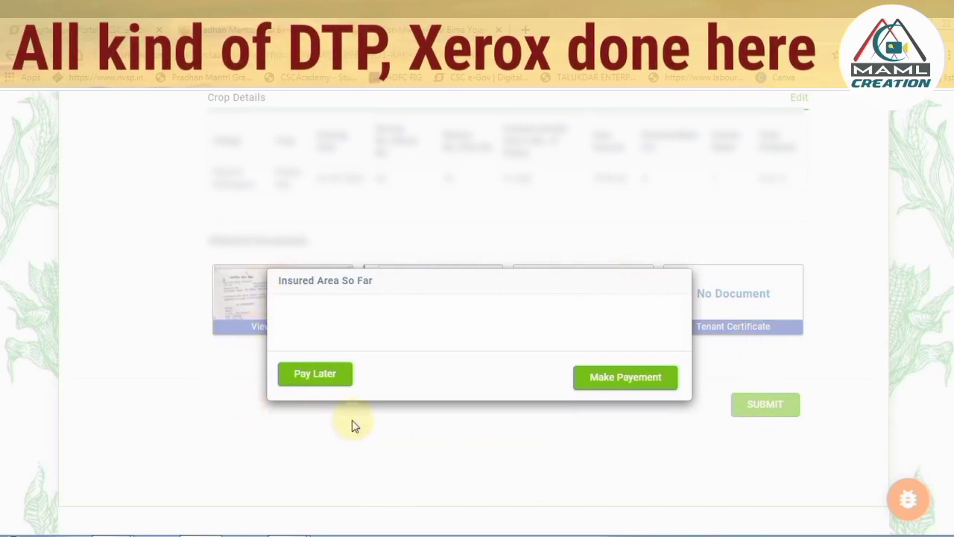
Choose Pay Later and view the application with the Rs. 158.36 premium under Unpaid Applications.
{"action": "left_click", "coordinate": [328, 382]}
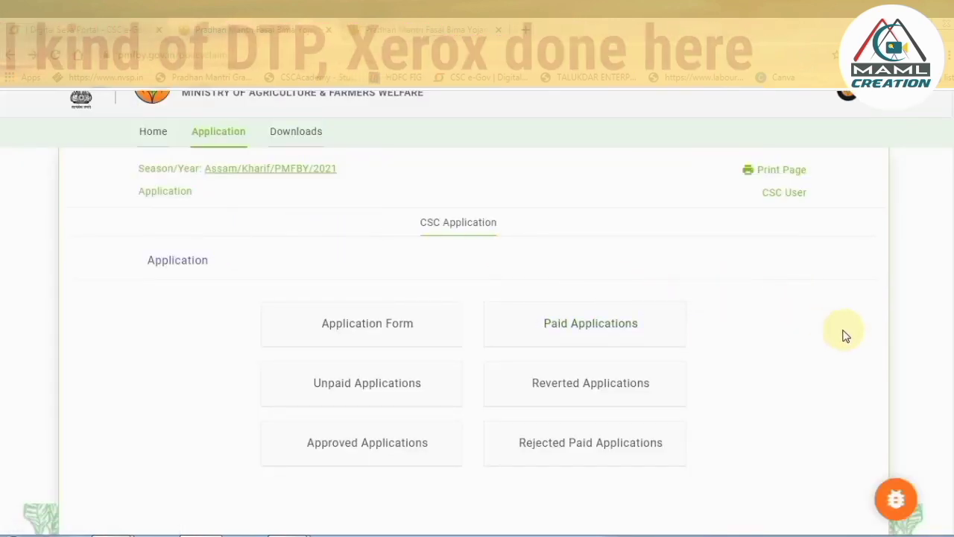
{"action": "left_click", "coordinate": [355, 393]}
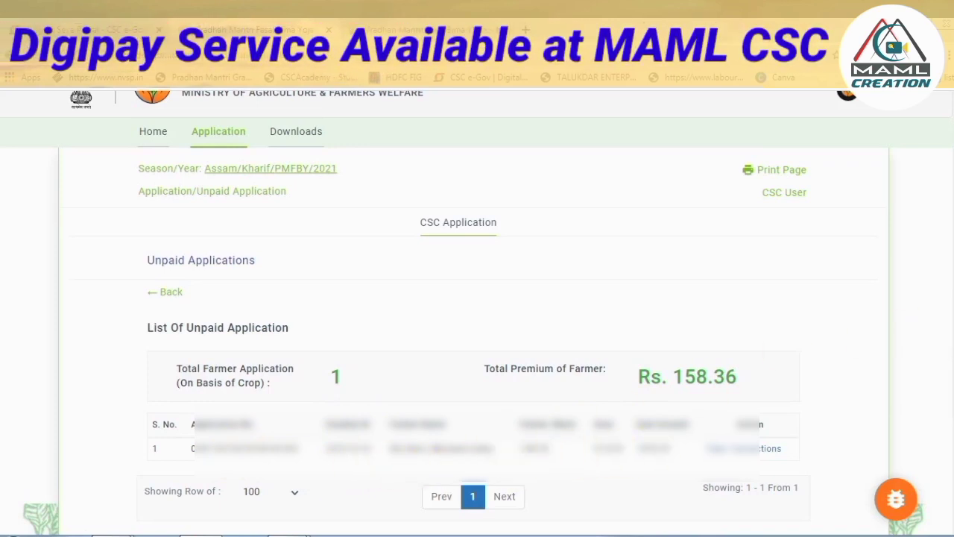
{"action": "scroll", "coordinate": [946, 358], "scroll_direction": "down", "scroll_amount": 3}
{"action": "scroll", "coordinate": [945, 380], "scroll_direction": "down", "scroll_amount": 1}
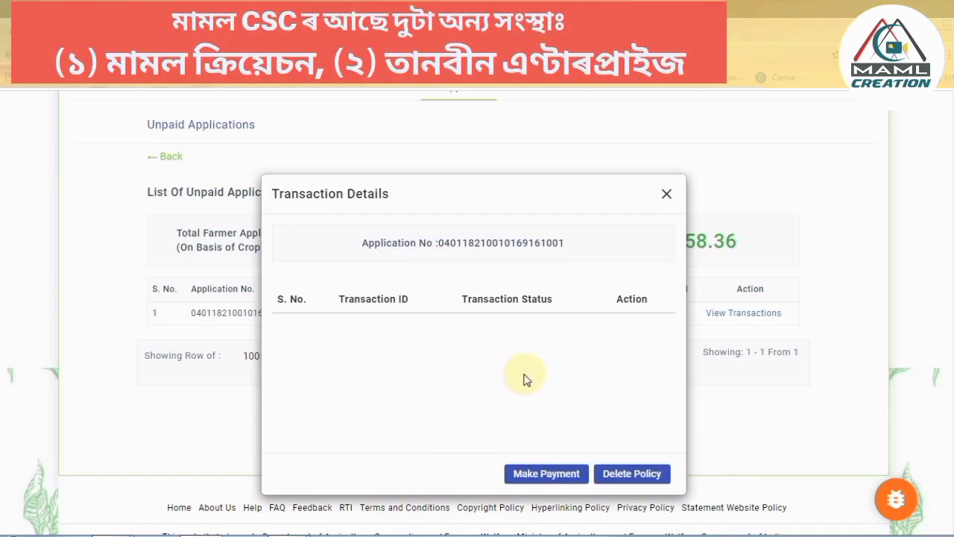
Delete the unpaid policy and go back to the Application menu page.
{"action": "left_click", "coordinate": [633, 473]}
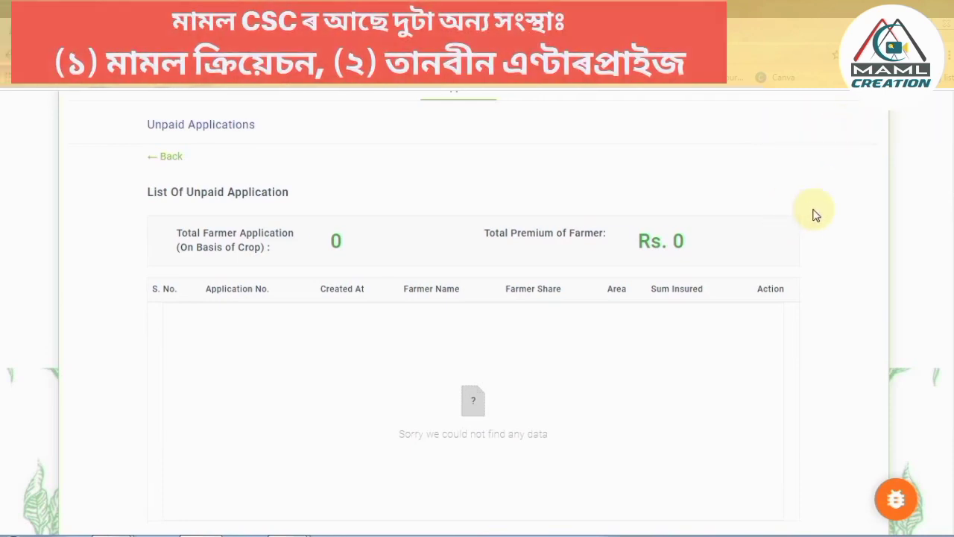
{"action": "left_click", "coordinate": [167, 156]}
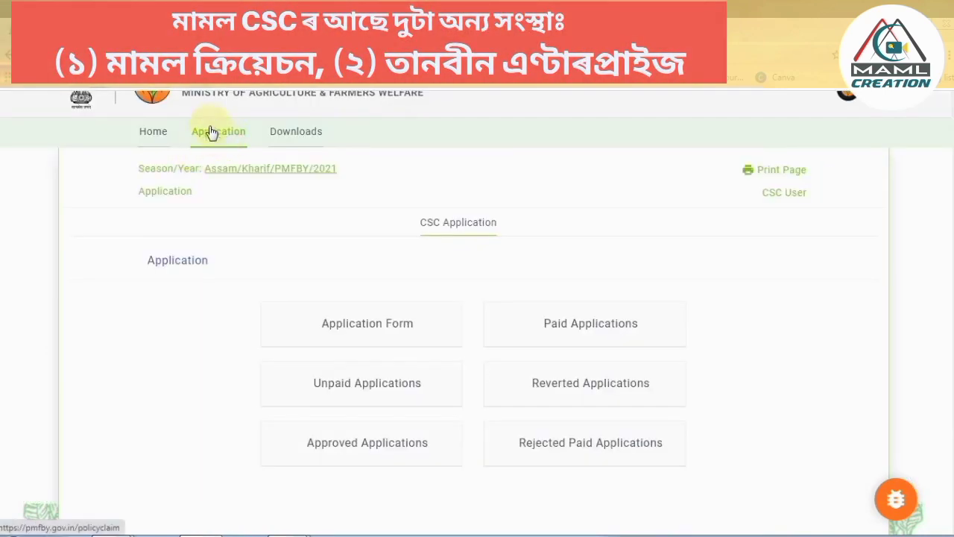